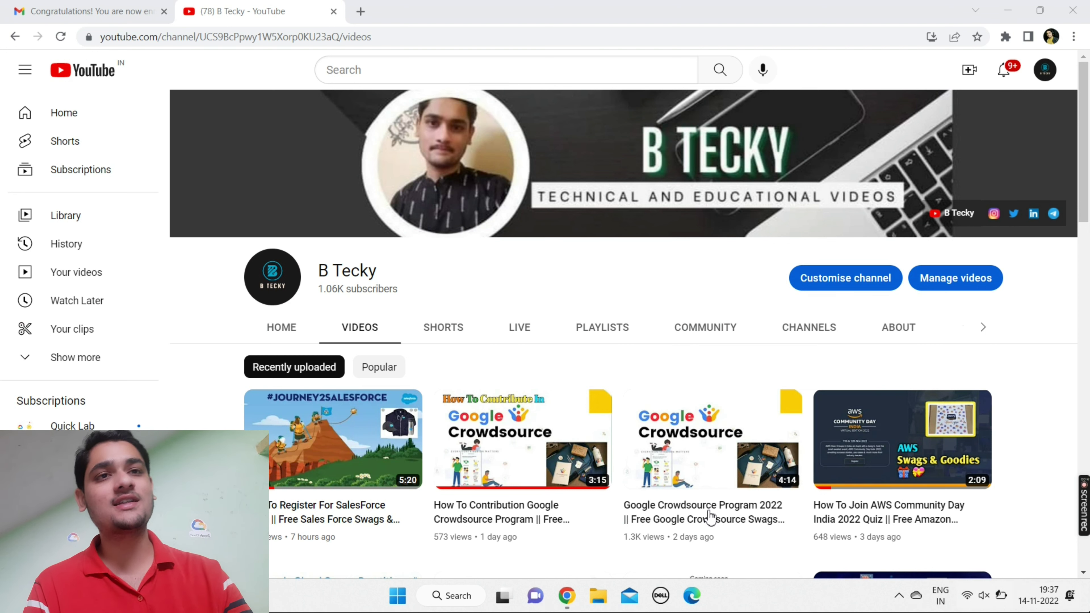
Step: Switch to the enrolment e-mail in Gmail and open its Cloud Skills Boost catalog link for GSP282 in an incognito window
key("ctrl+shift+Tab")
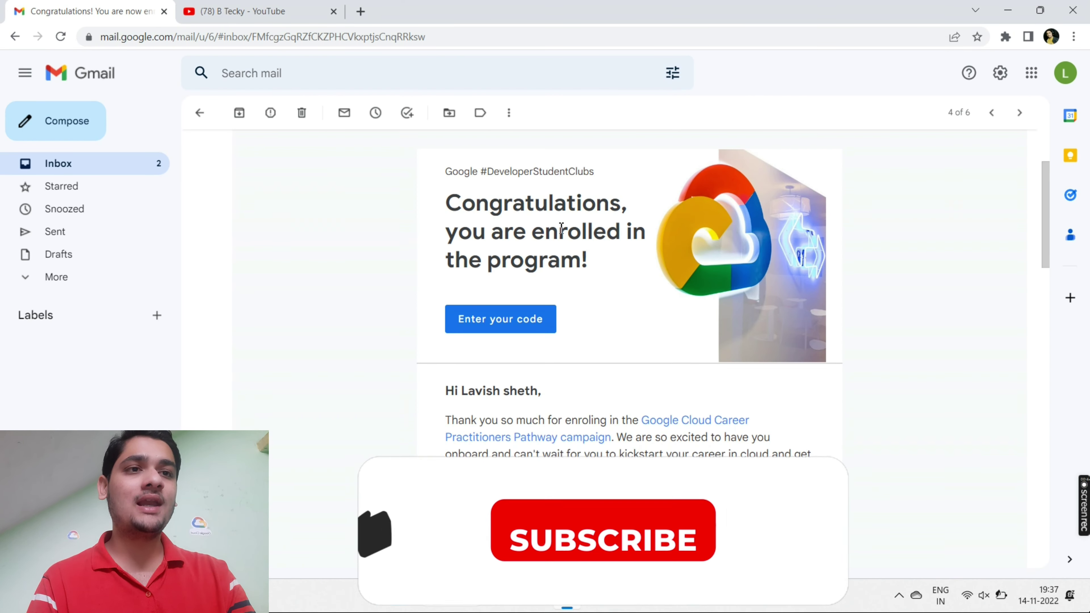
scroll(582, 419, "down", 3)
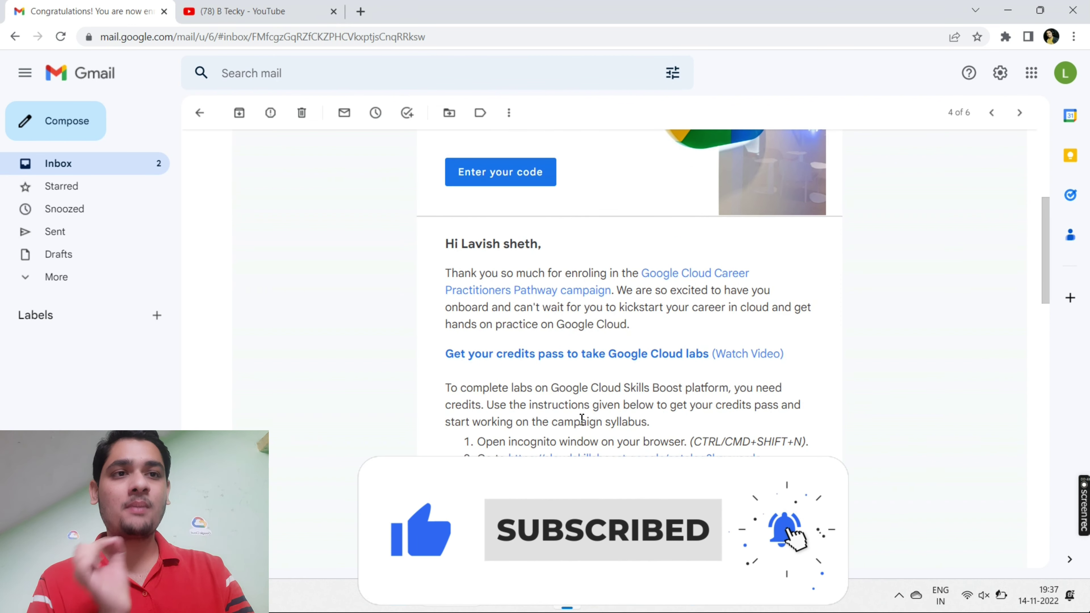
scroll(581, 419, "down", 1)
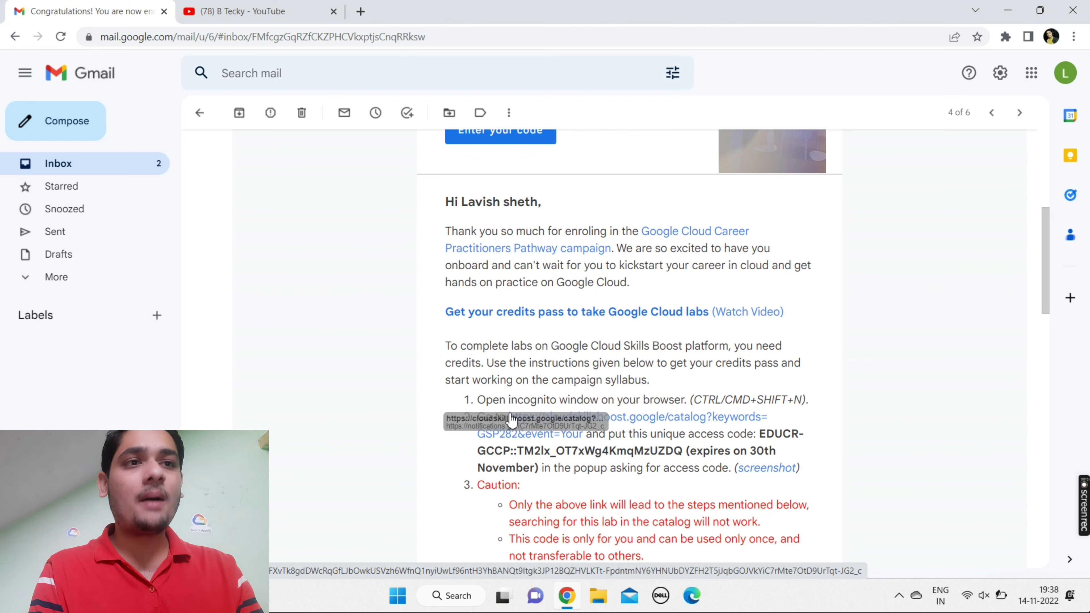
right_click(524, 415)
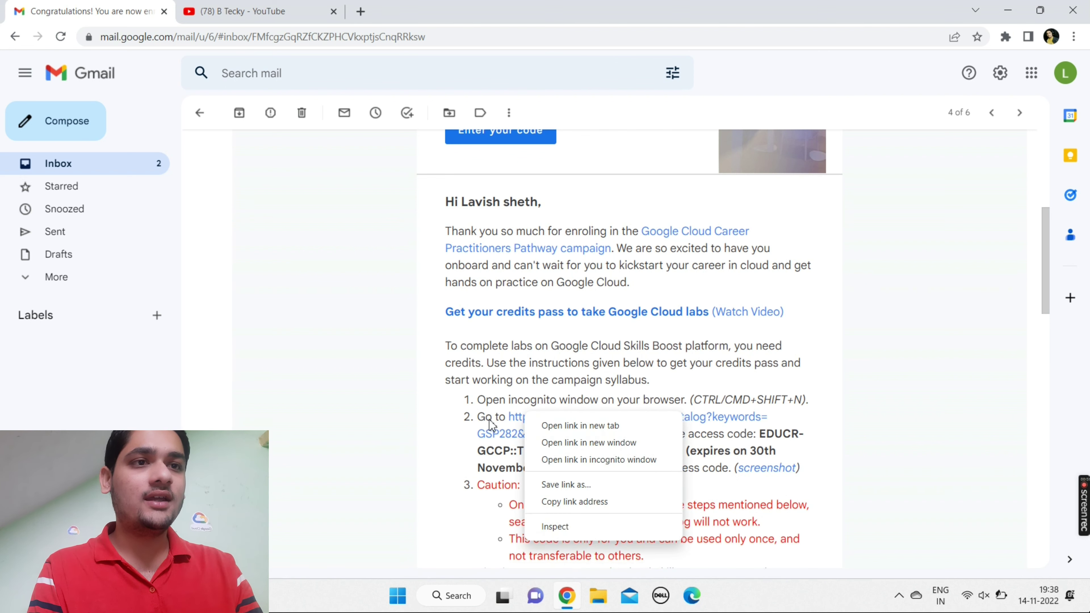
left_click(592, 464)
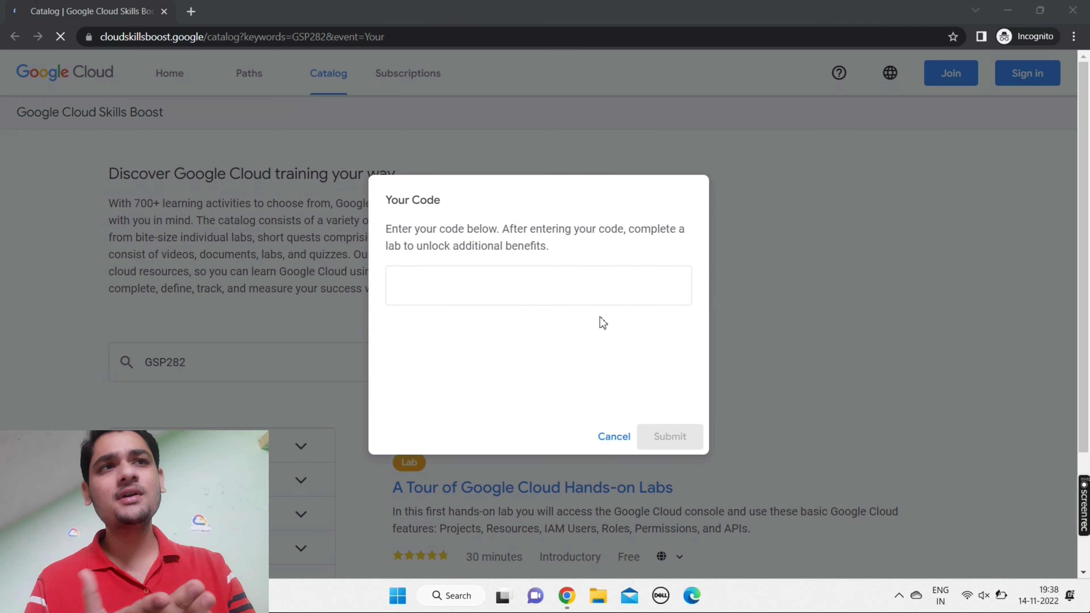
Step: Copy the unique access code from the enrolment e-mail and paste it into the Your Code field of the catalog page
mouse_move(567, 598)
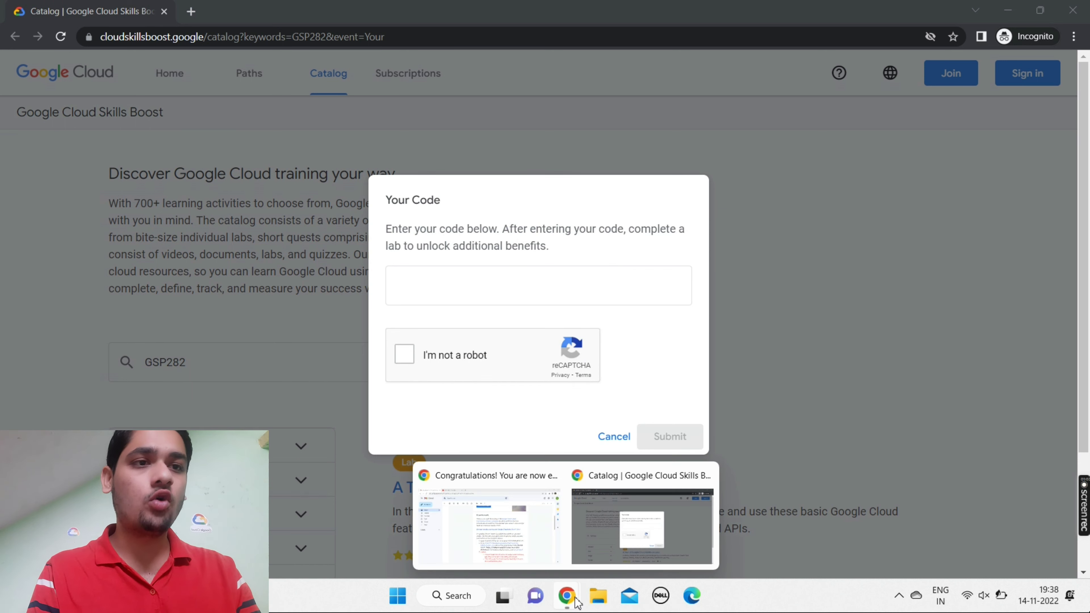
left_click(526, 532)
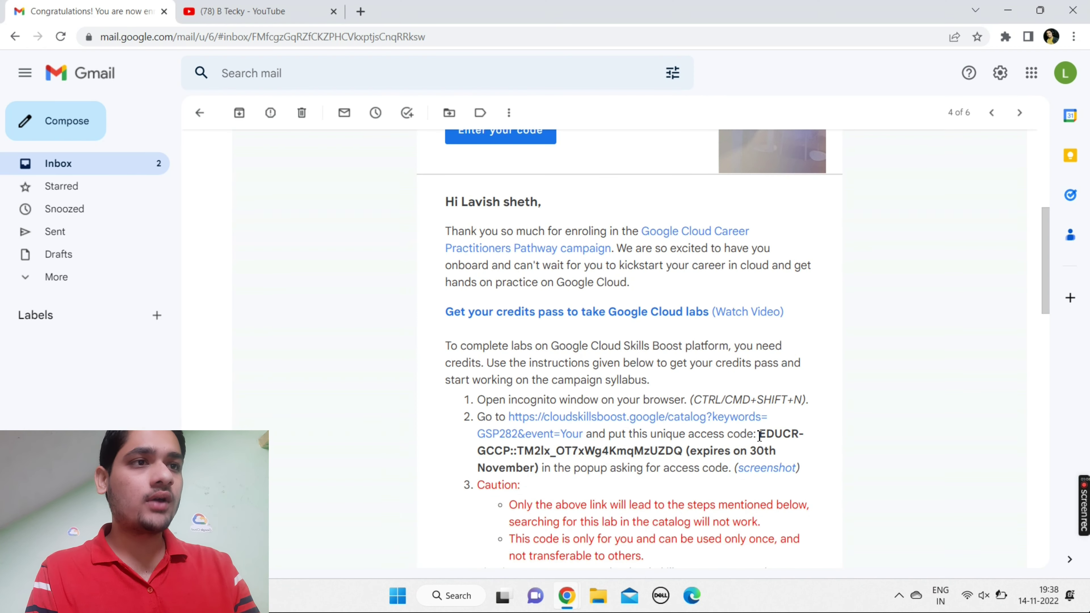
left_click_drag(761, 439, 688, 456)
key("ctrl+c")
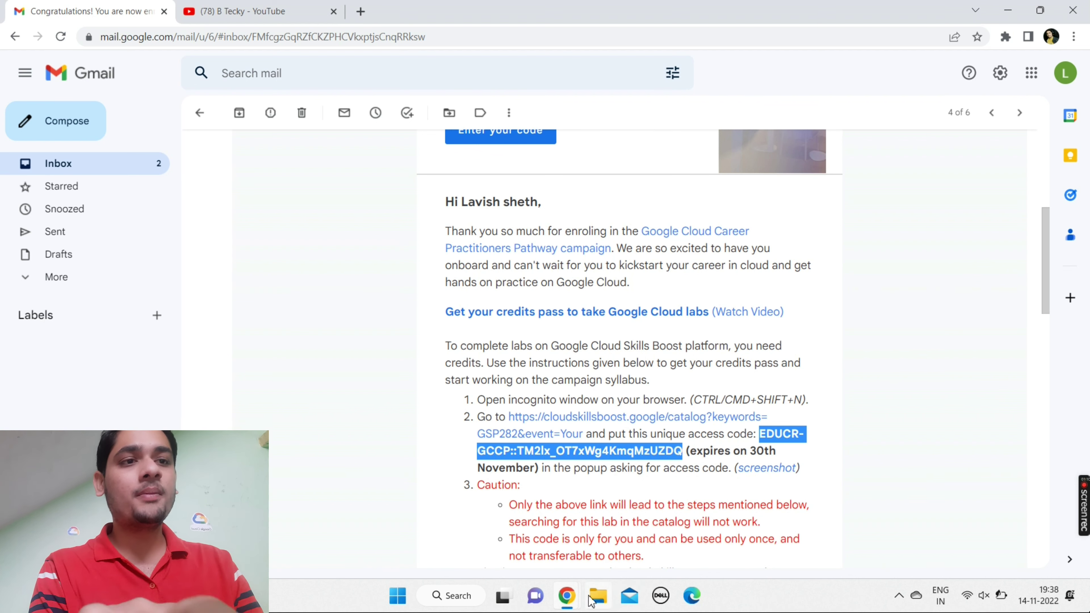
mouse_move(568, 598)
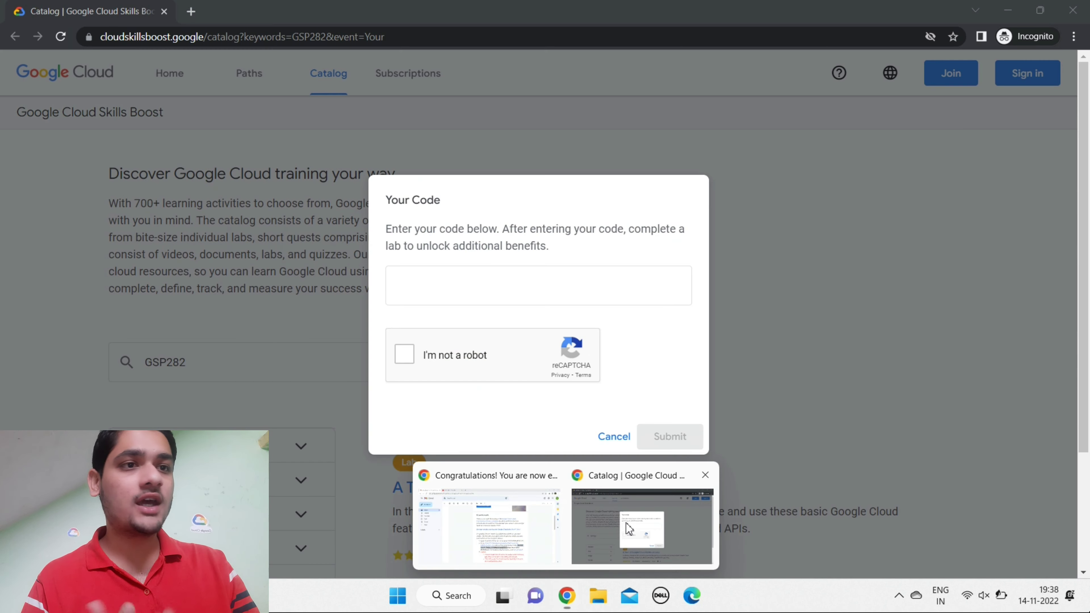
left_click(629, 528)
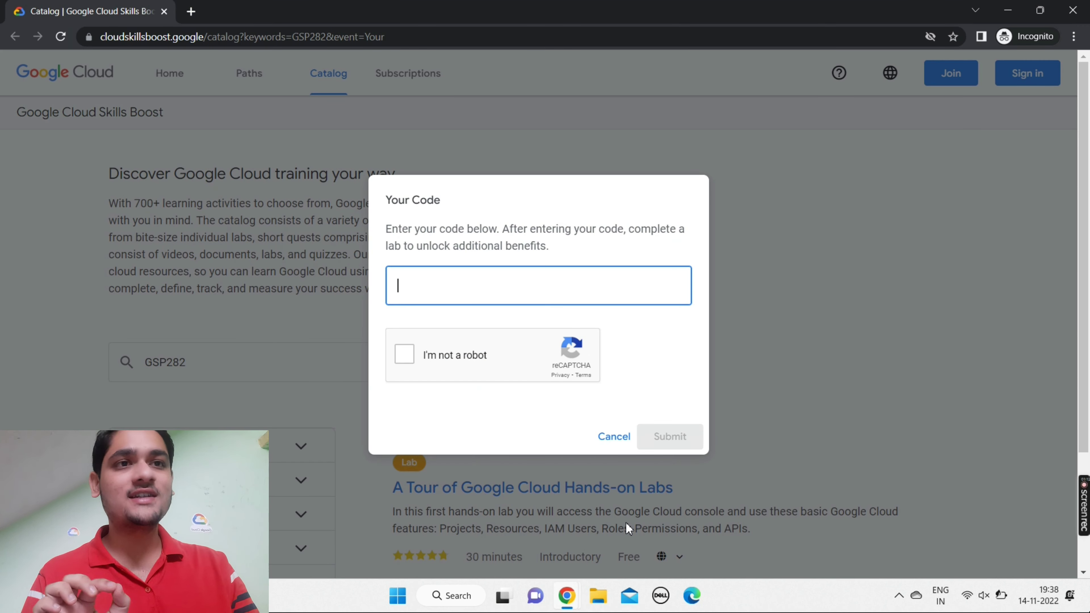
key("ctrl+v")
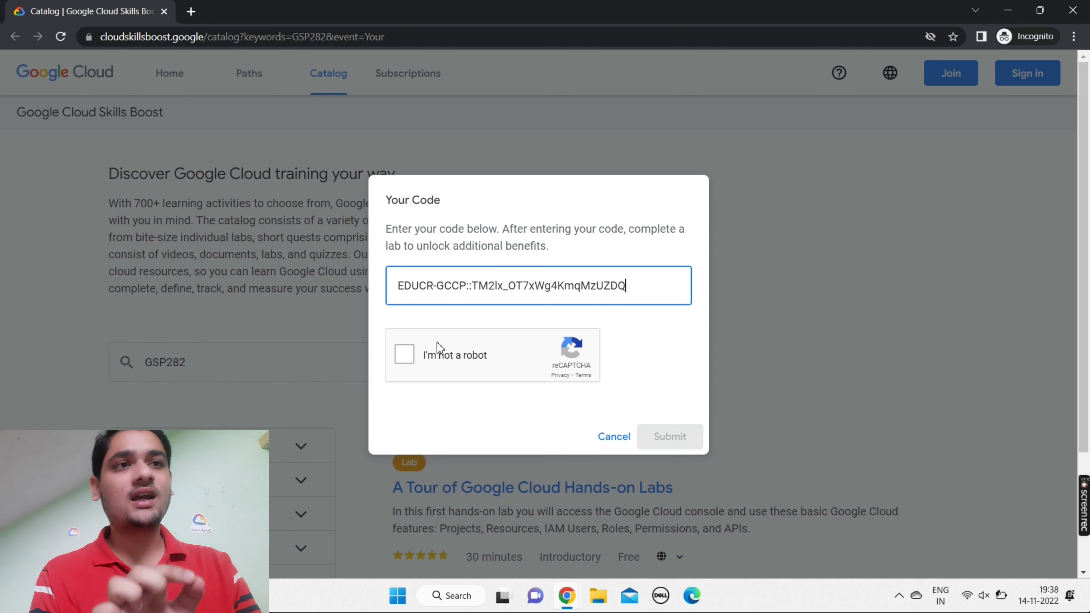
Step: Complete the reCAPTCHA check by answering the boats and chimneys image challenges, and submit the access code
left_click(404, 354)
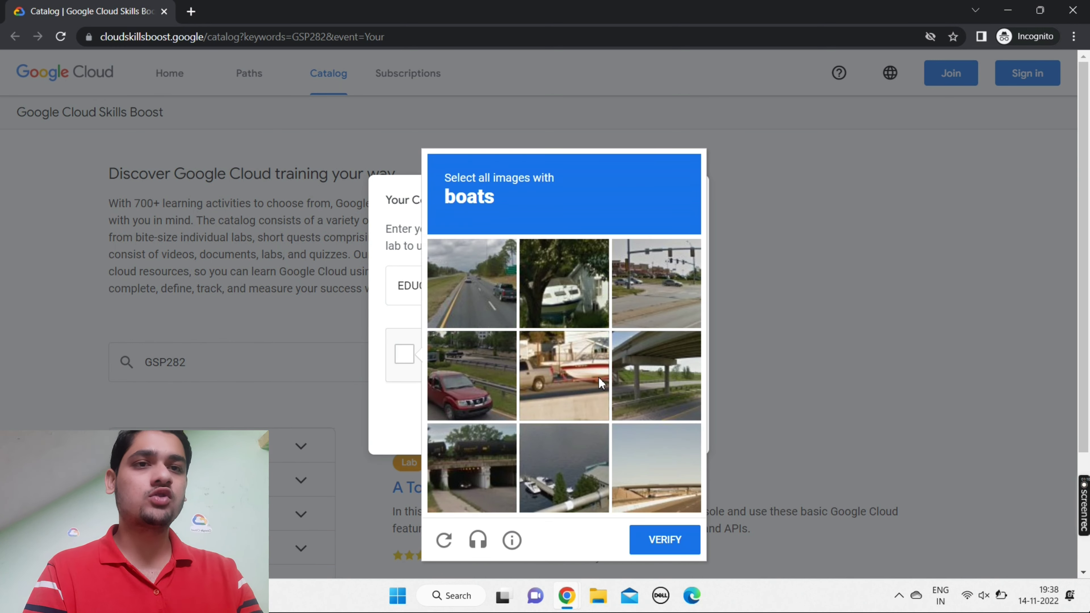
left_click(568, 463)
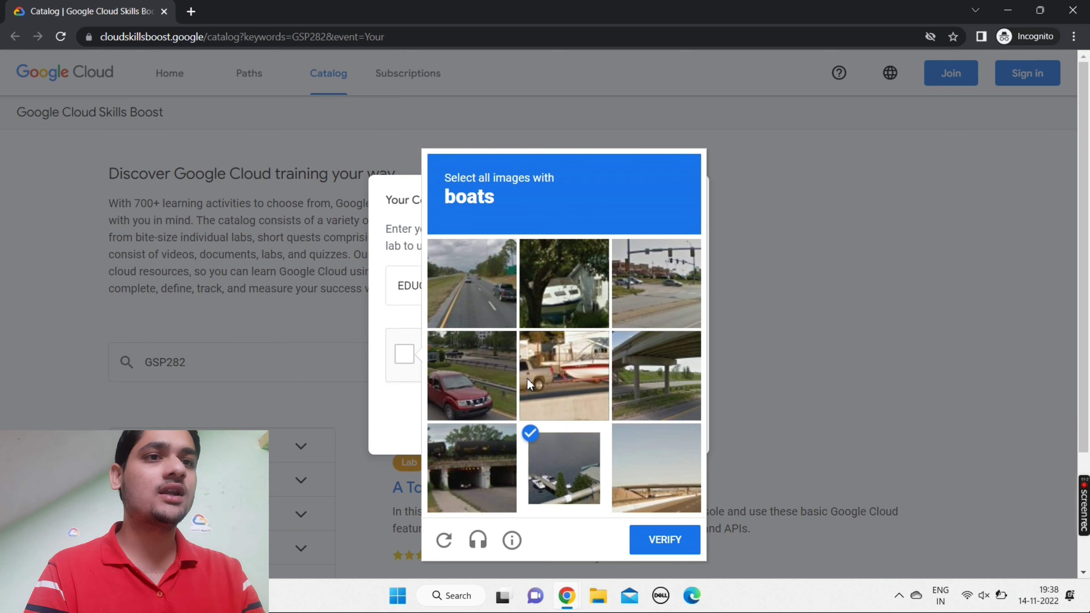
left_click(553, 298)
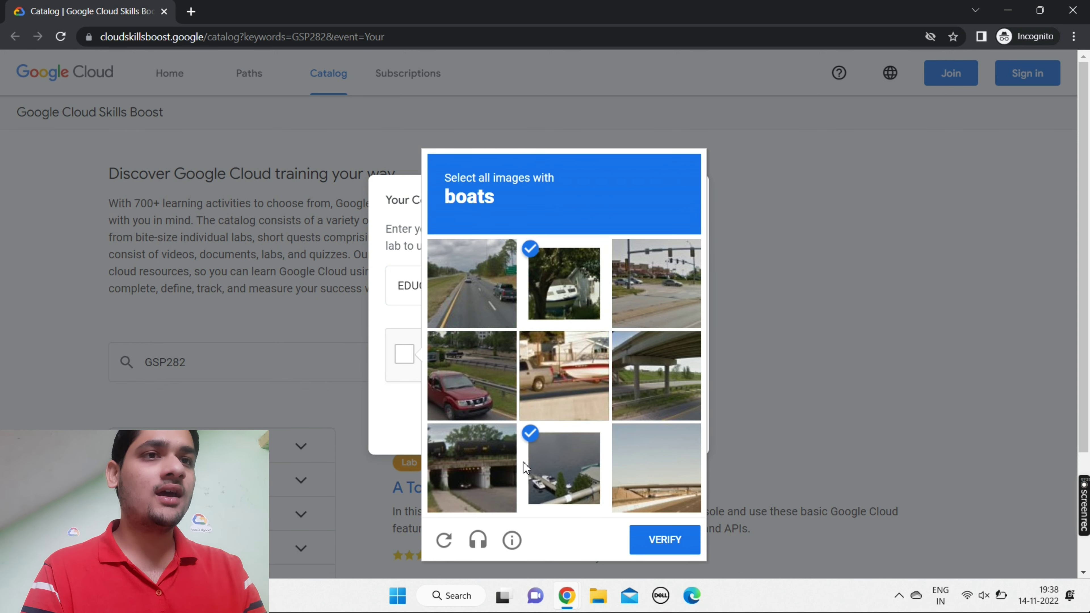
left_click(493, 463)
left_click(665, 542)
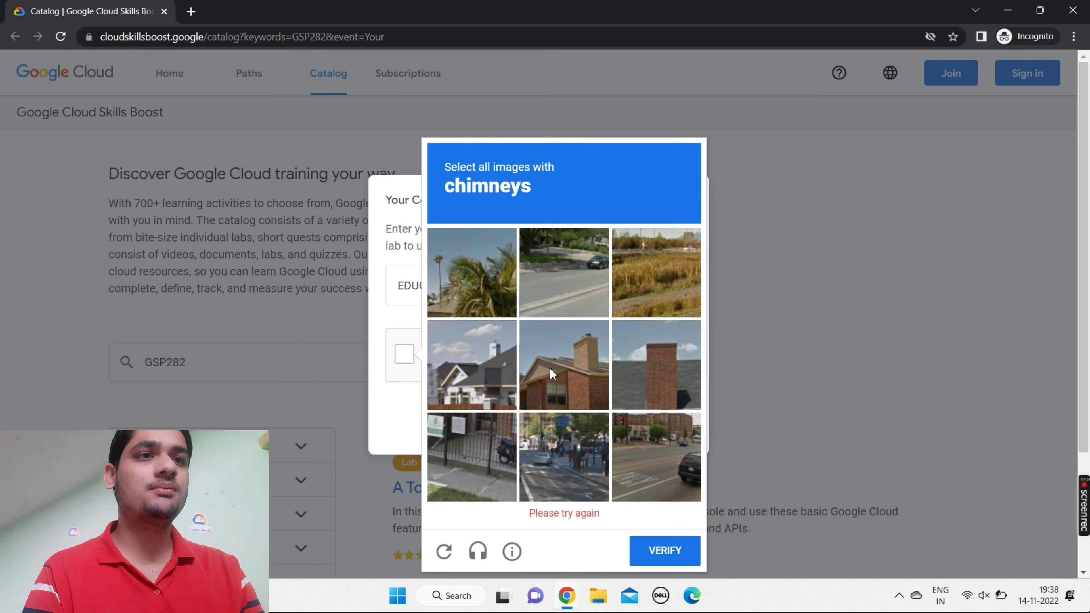
left_click(473, 362)
left_click(529, 364)
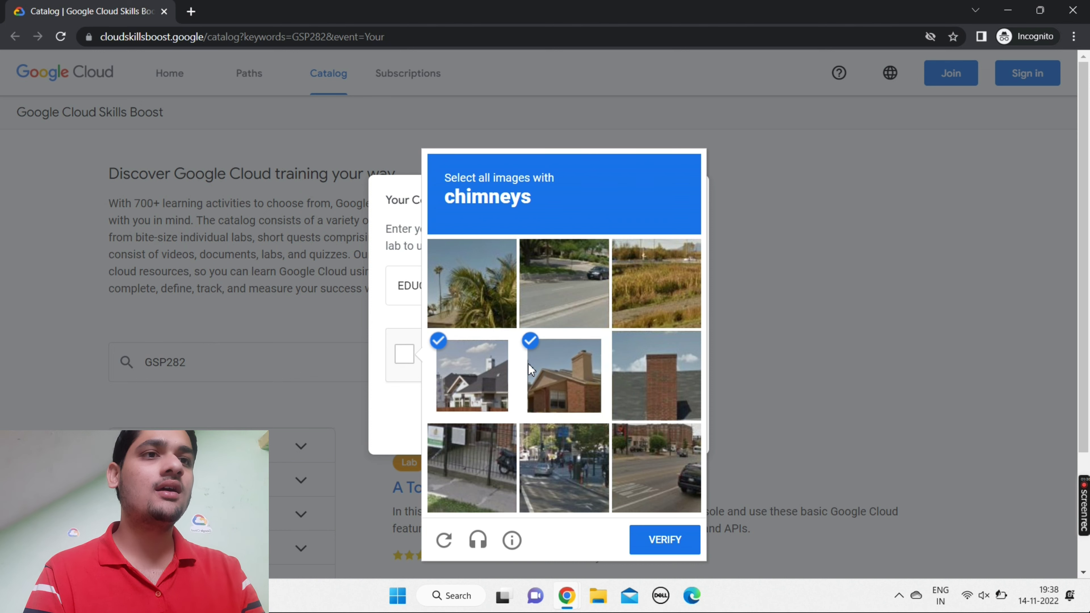
left_click(661, 375)
left_click(667, 540)
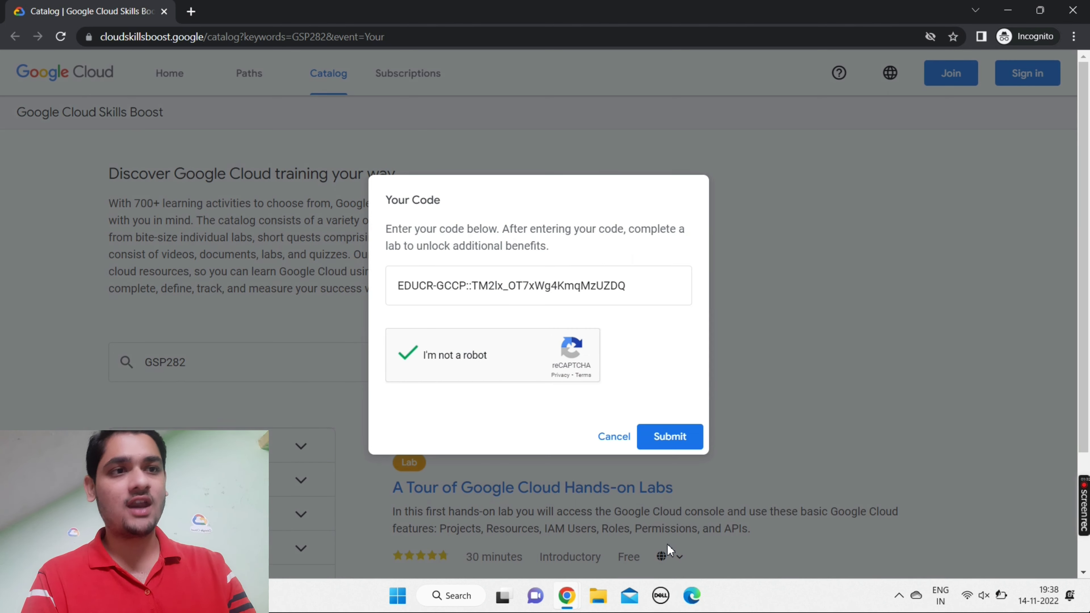
left_click(669, 437)
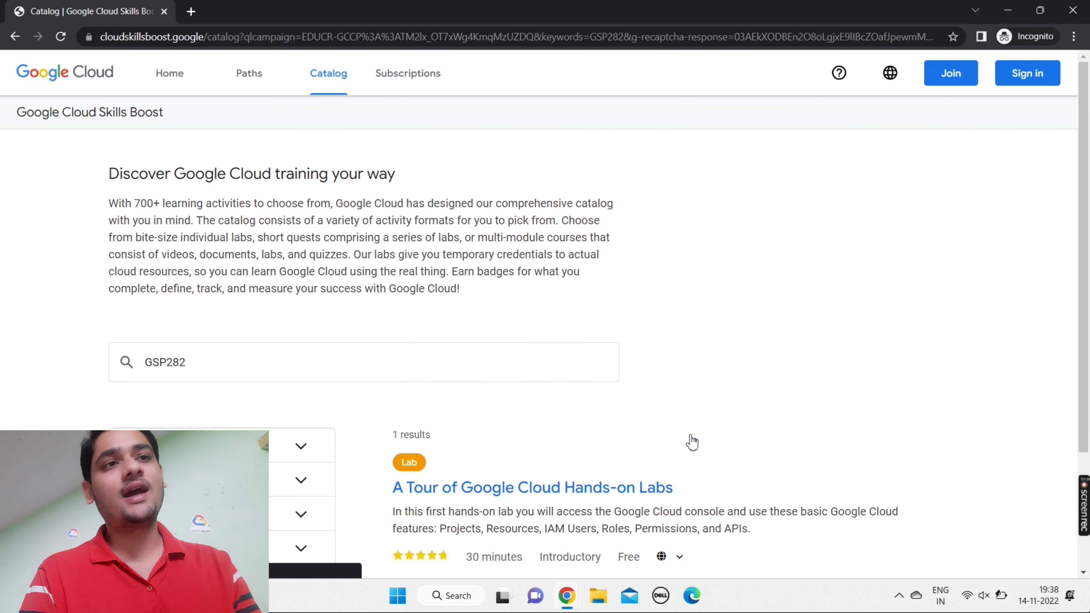
Step: Sign in to Google Cloud Skills Boost with Google, using the enrolled account's e-mail address
left_click(1029, 74)
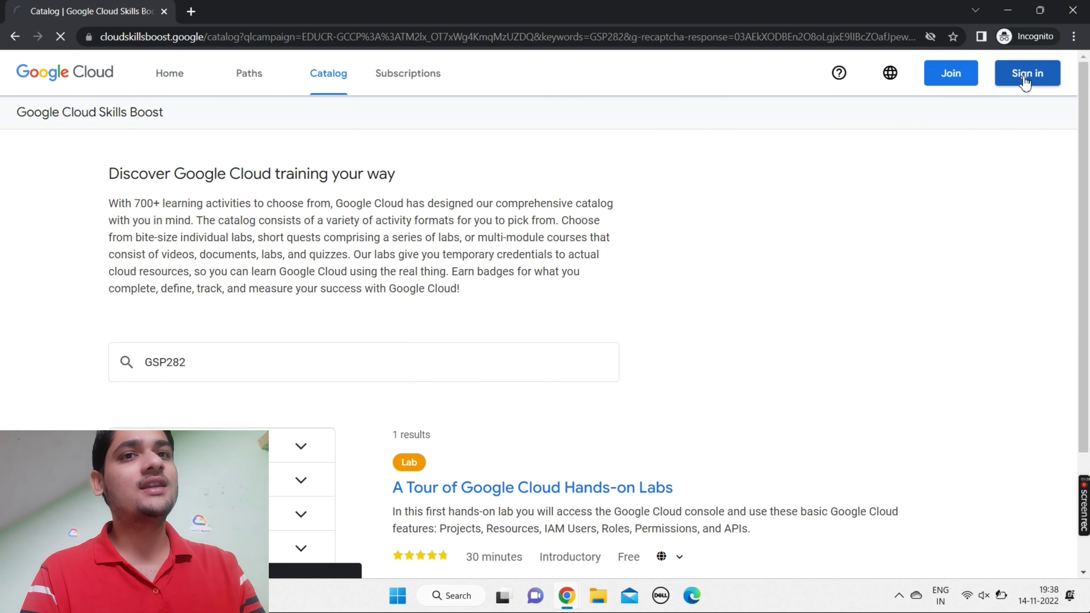
left_click(574, 223)
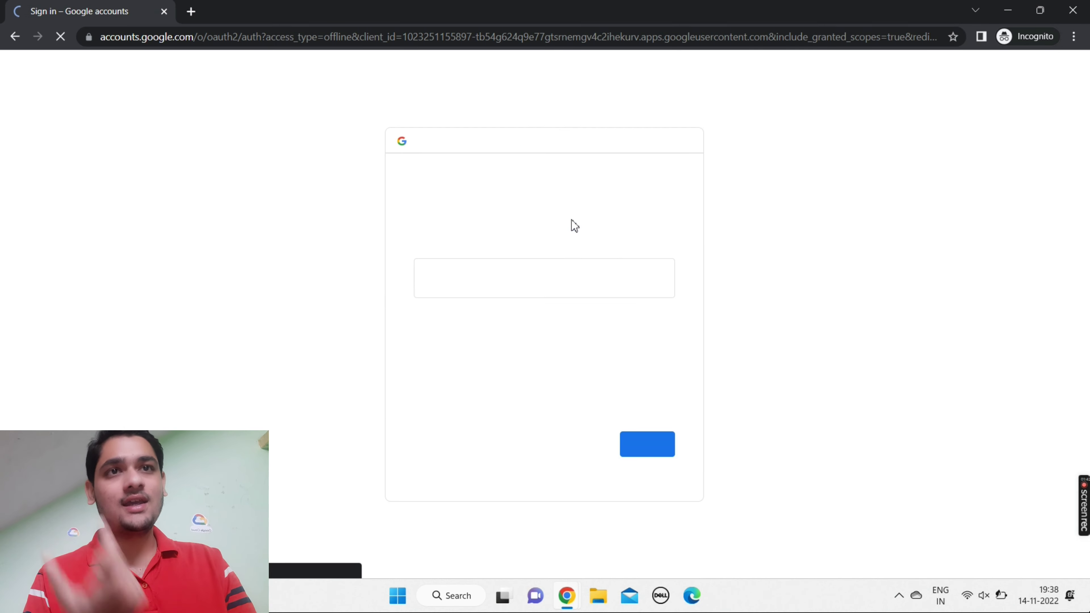
left_click(587, 285)
type("lav")
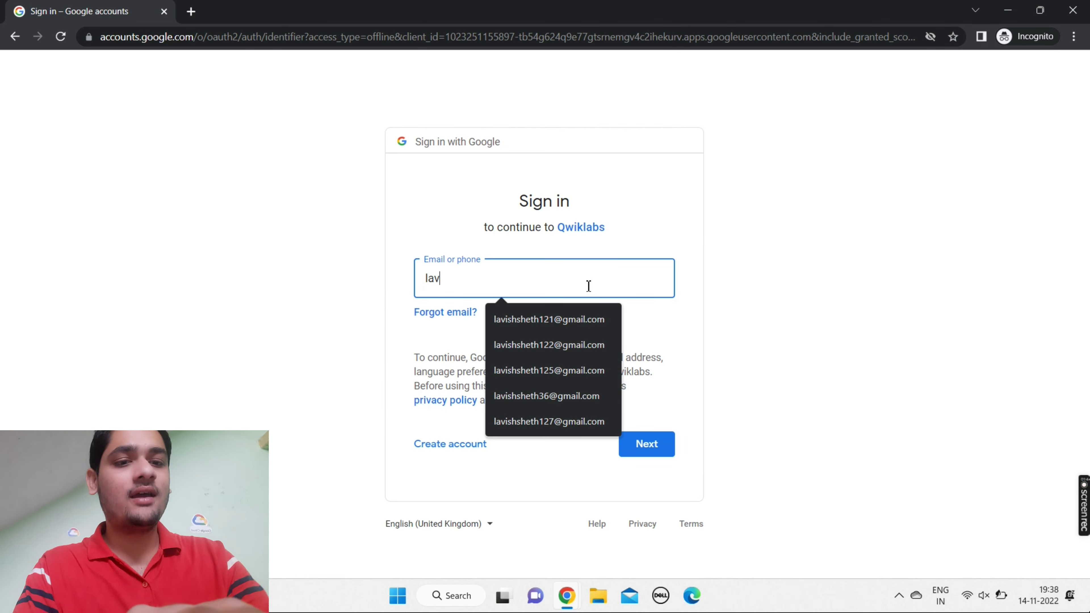
key("Down")
key("Down")
key("Down")
key("Down")
key("Down")
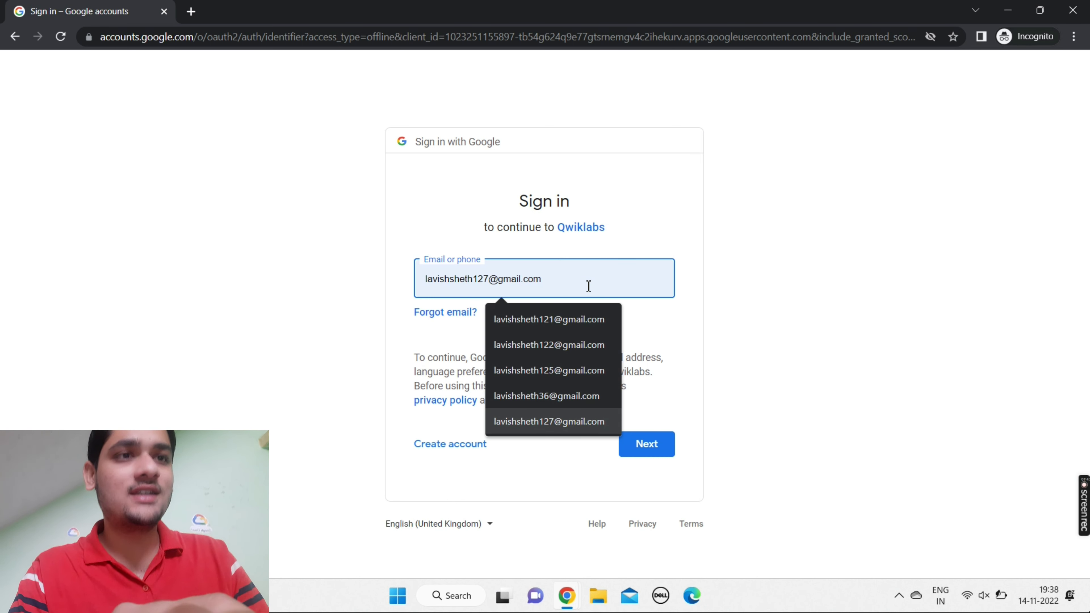
key("Return")
key("Return")
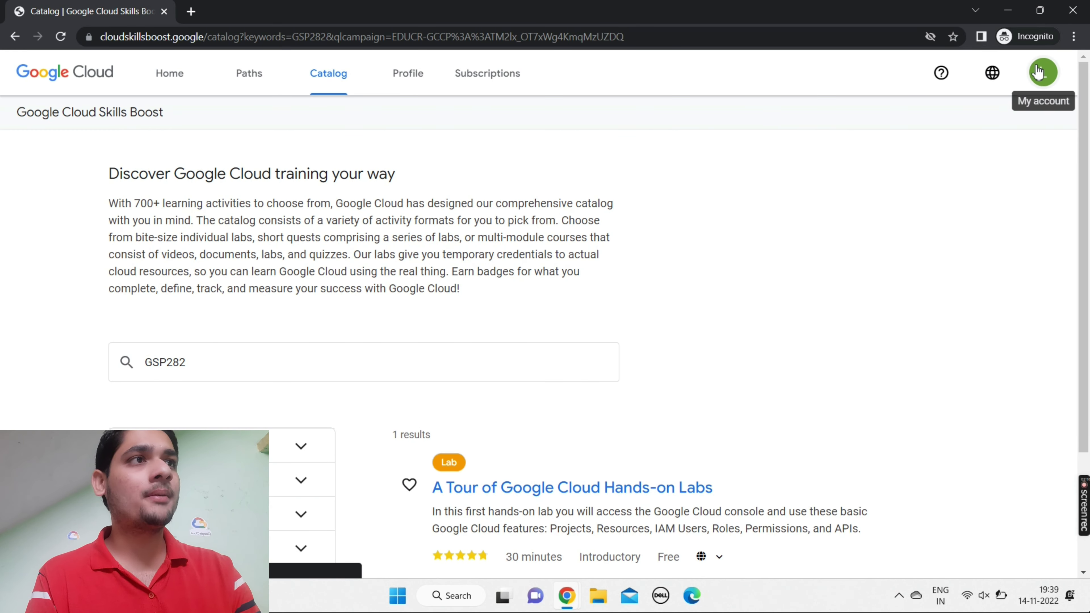
Step: Check the credits in the account details and open the lab "A Tour of Google Cloud Hands-on Labs" from the catalog results
left_click(1034, 65)
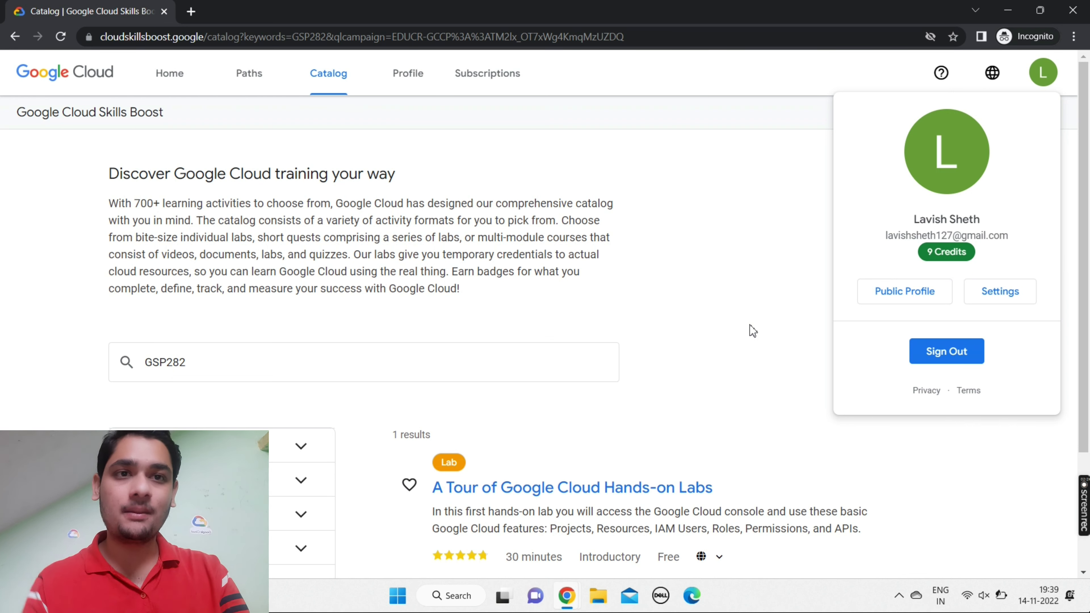
left_click(650, 331)
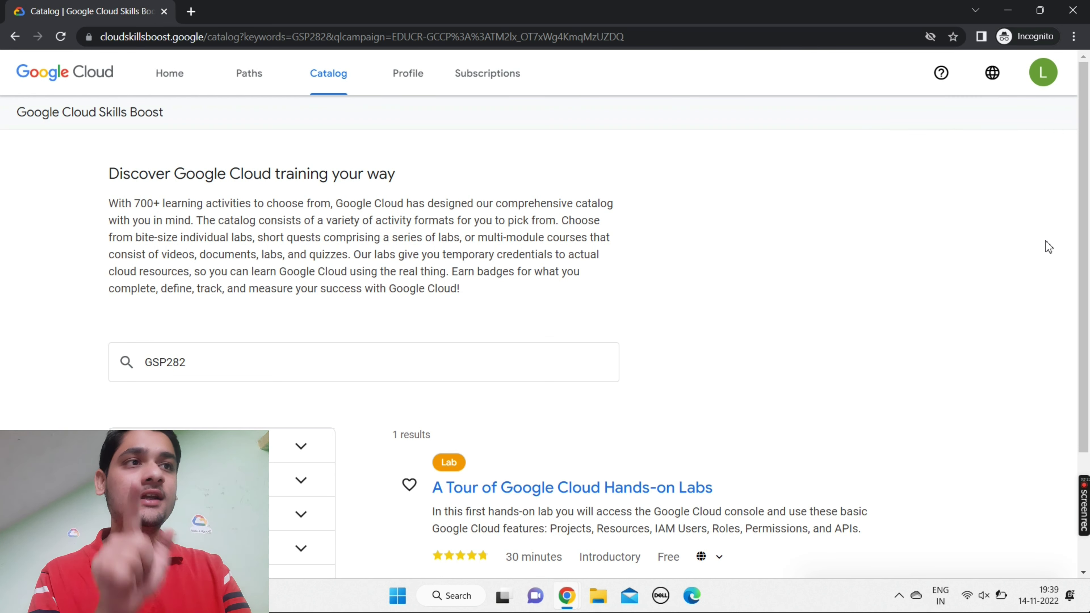
scroll(1088, 269, "down", 1)
scroll(1088, 270, "down", 2)
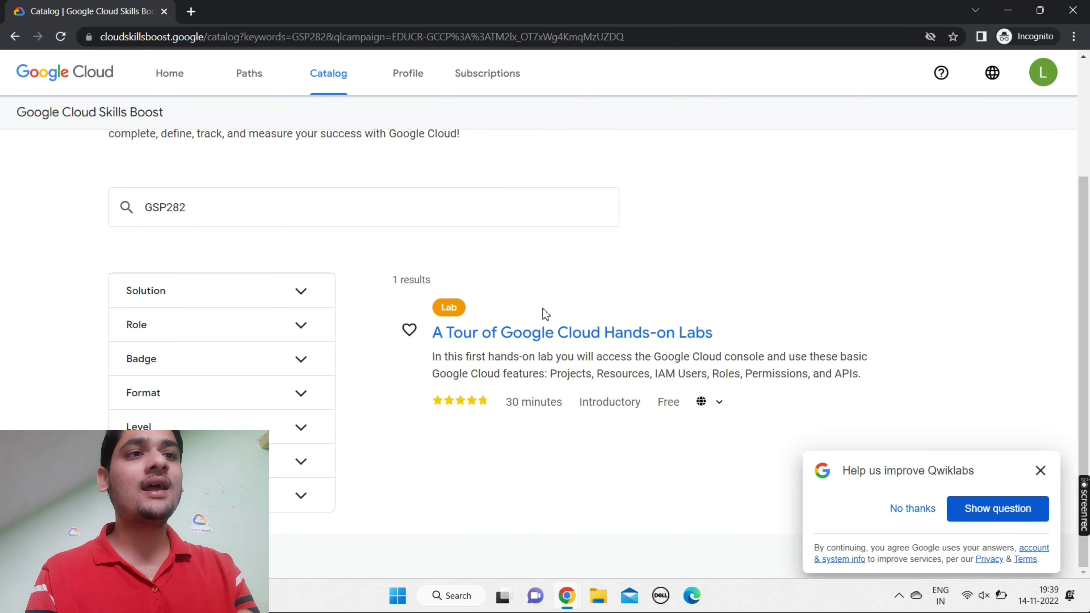
left_click(528, 336)
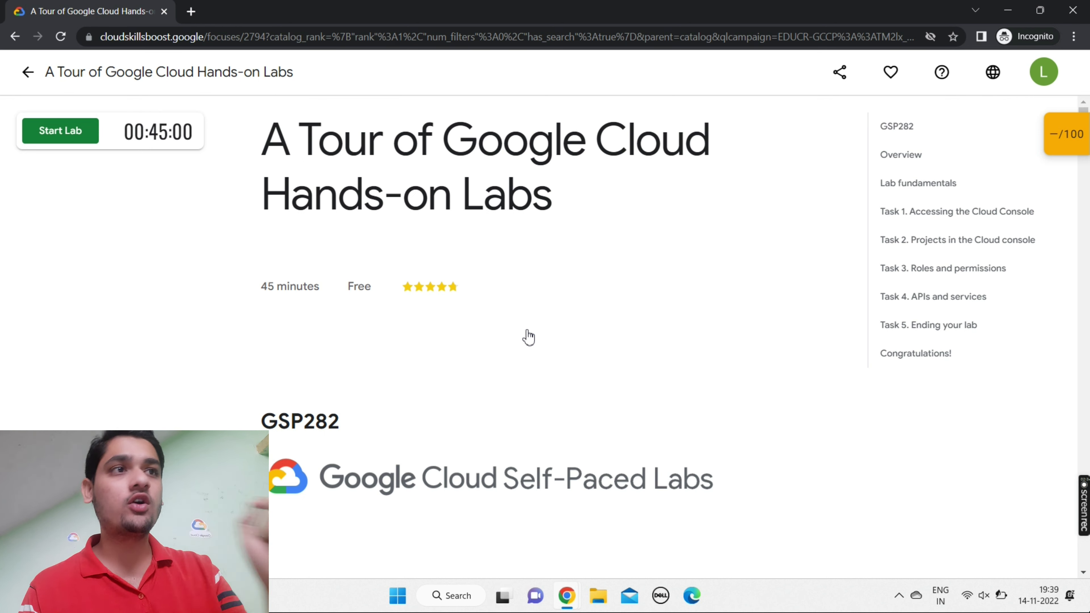
Step: Start the lab and pass its reCAPTCHA check by selecting the three palm tree images
left_click(39, 143)
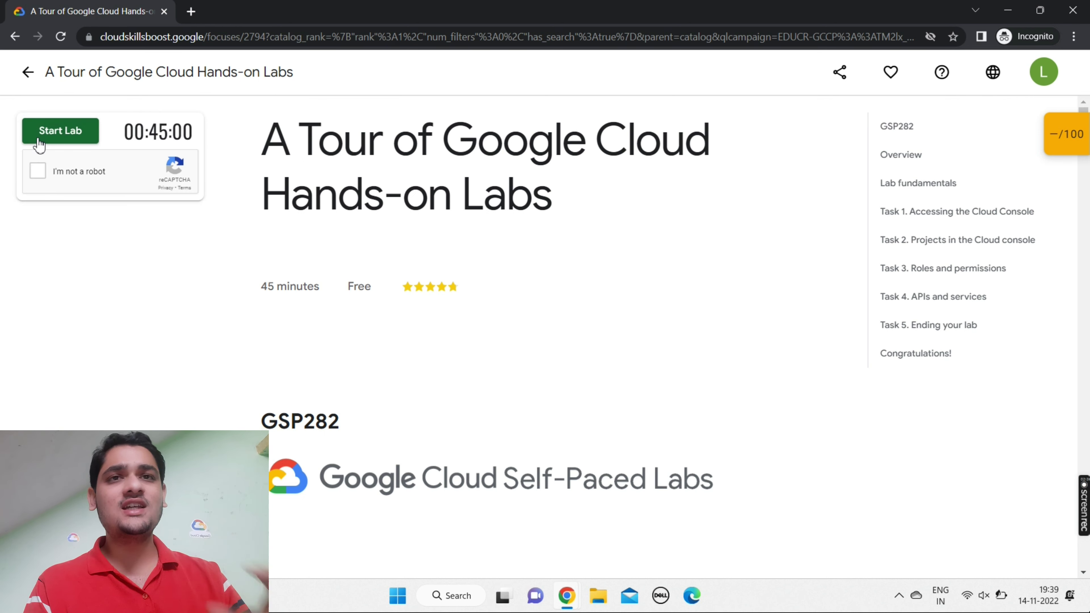
left_click(38, 171)
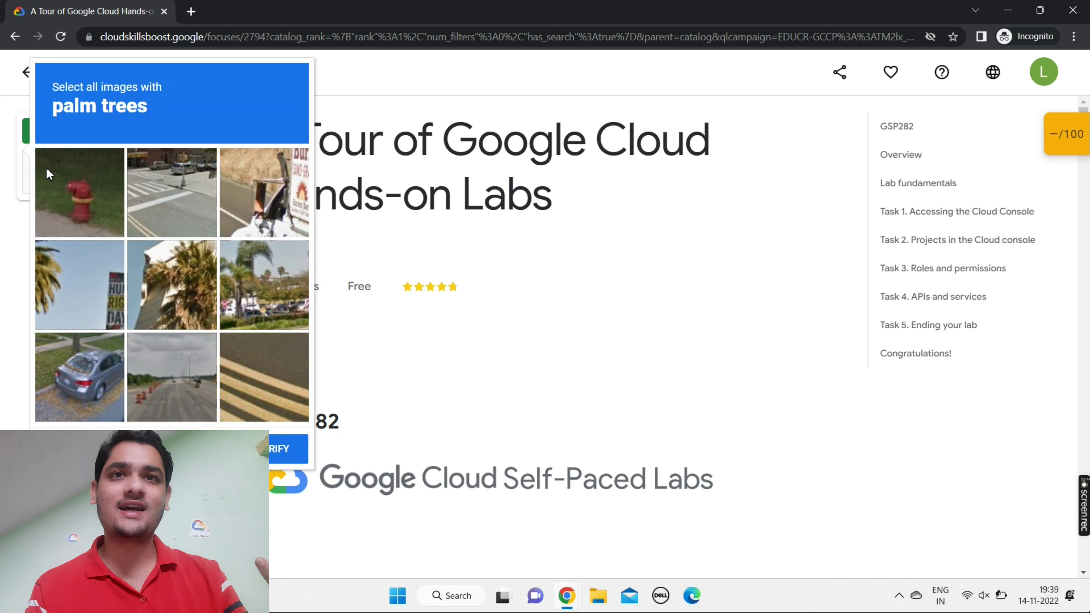
left_click(81, 280)
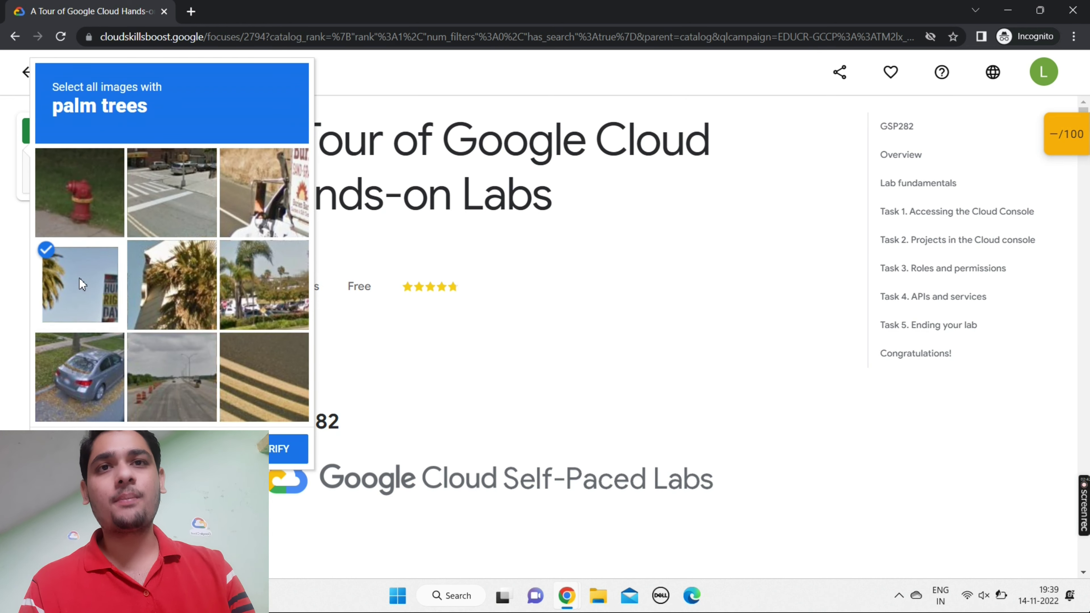
left_click(179, 276)
left_click(268, 271)
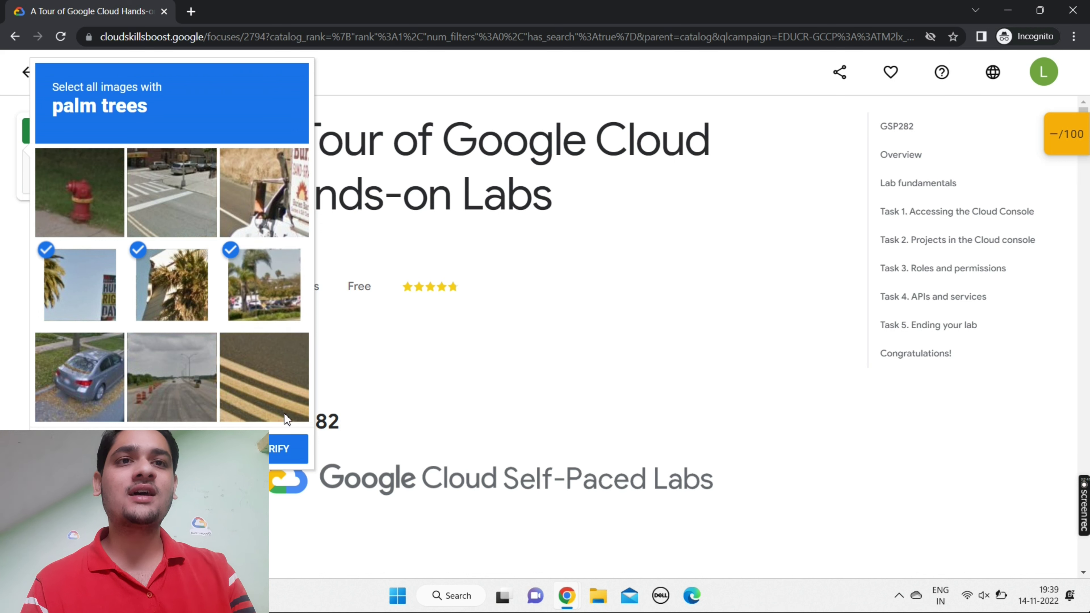
left_click(287, 419)
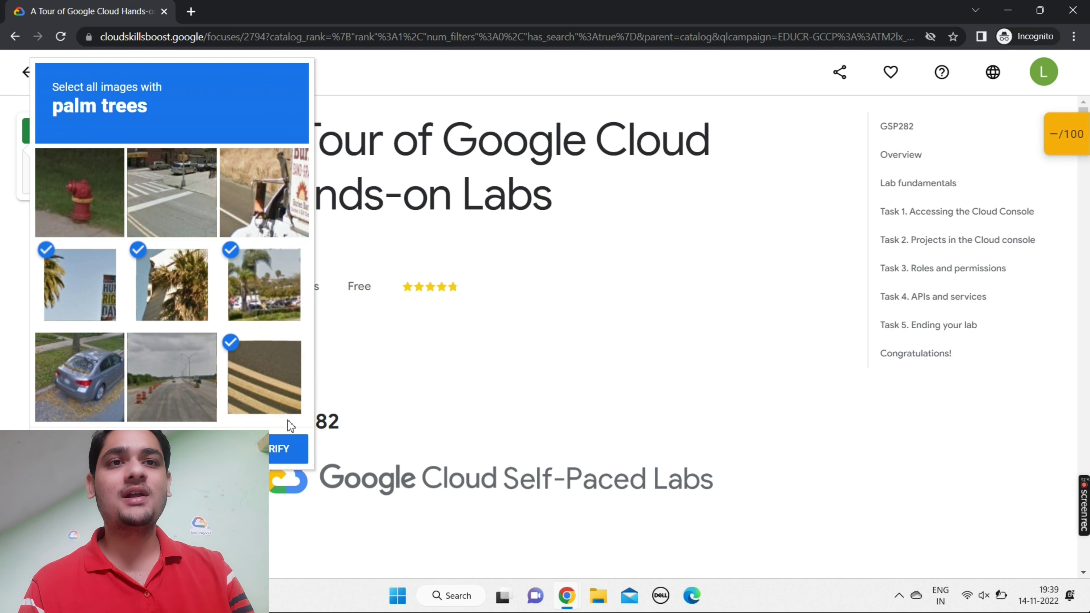
left_click(283, 382)
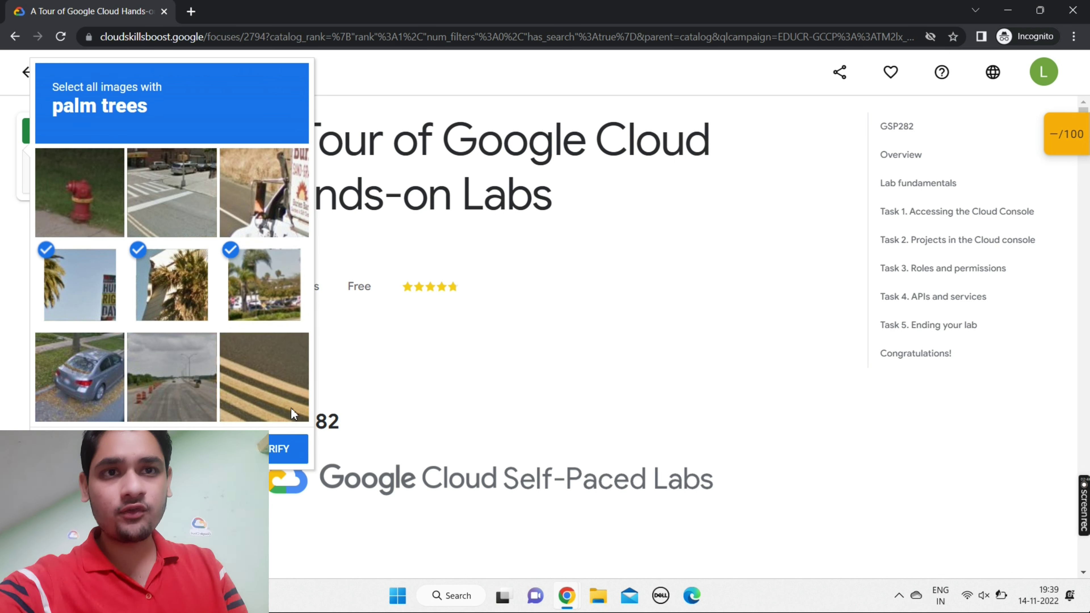
left_click(289, 449)
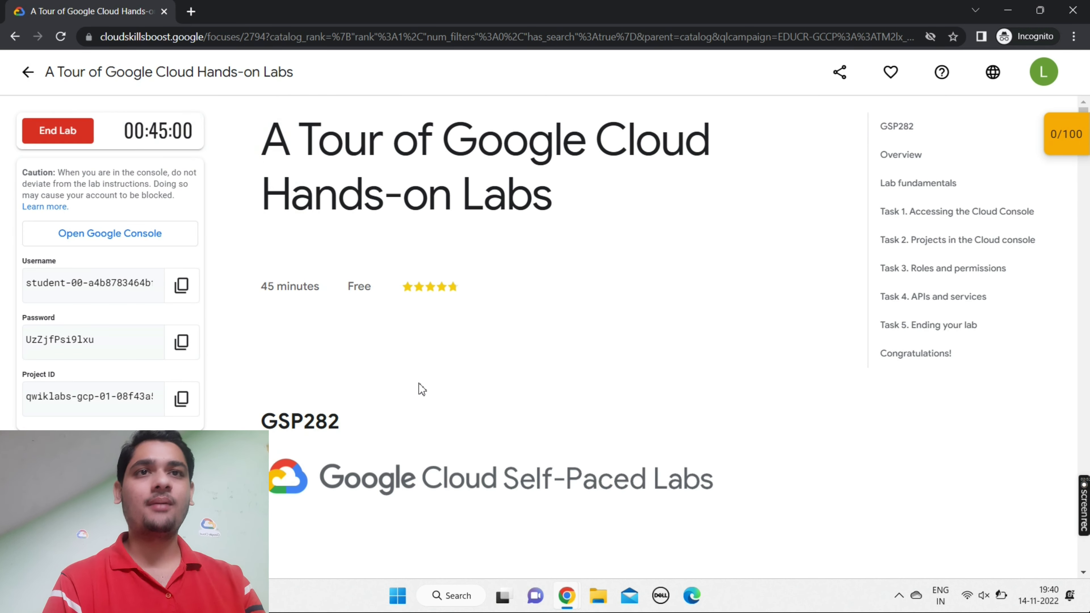
Step: Copy the temporary lab password and open the Google Console link in a new window
scroll(459, 322, "down", 10)
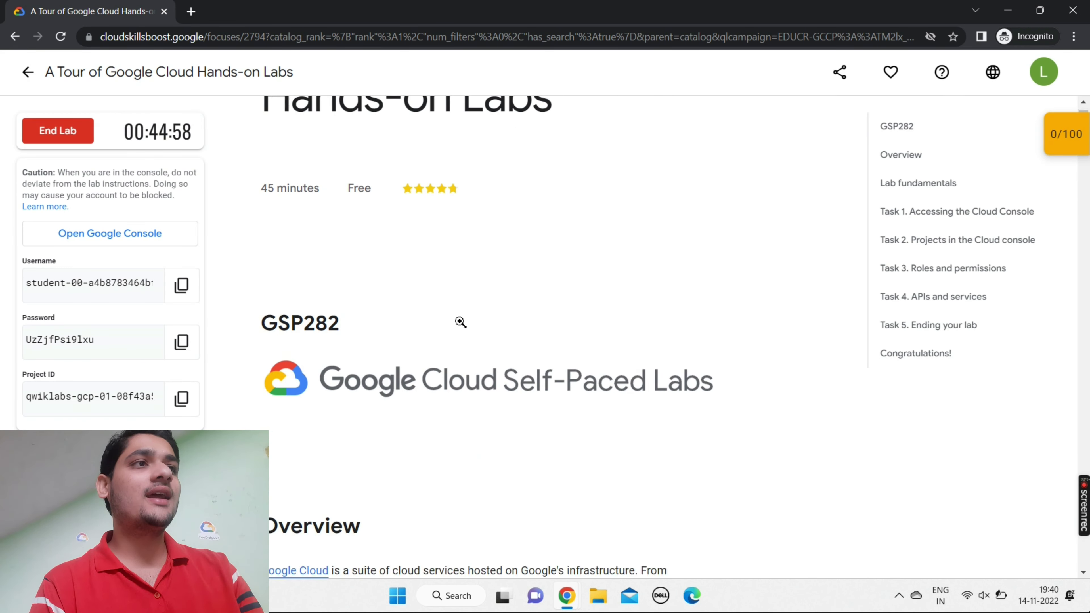
scroll(461, 321, "down", 20)
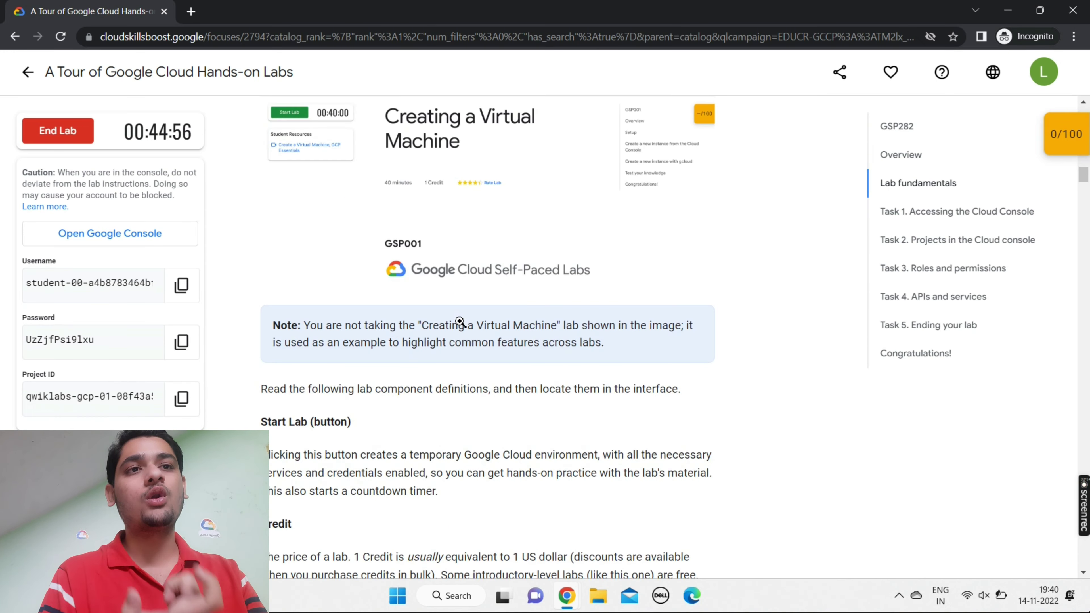
scroll(461, 322, "down", 10)
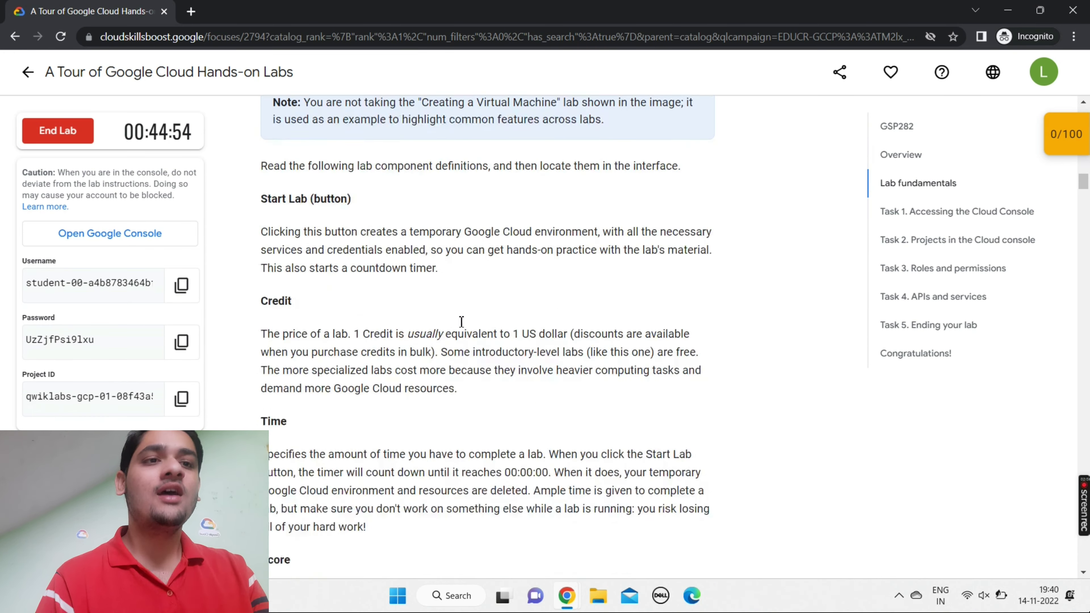
scroll(461, 327, "down", 10)
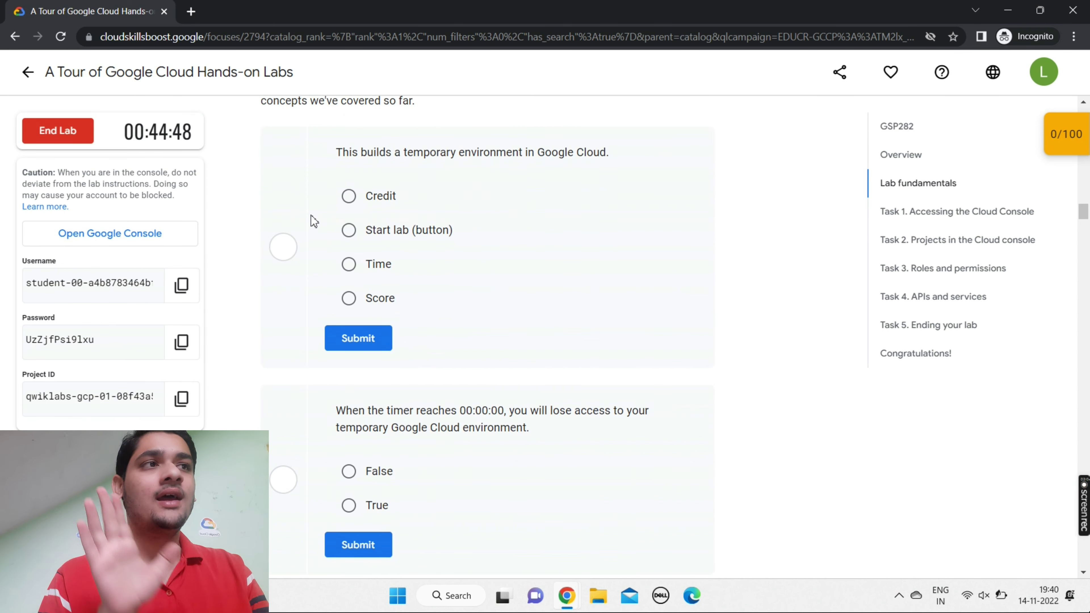
left_click(181, 342)
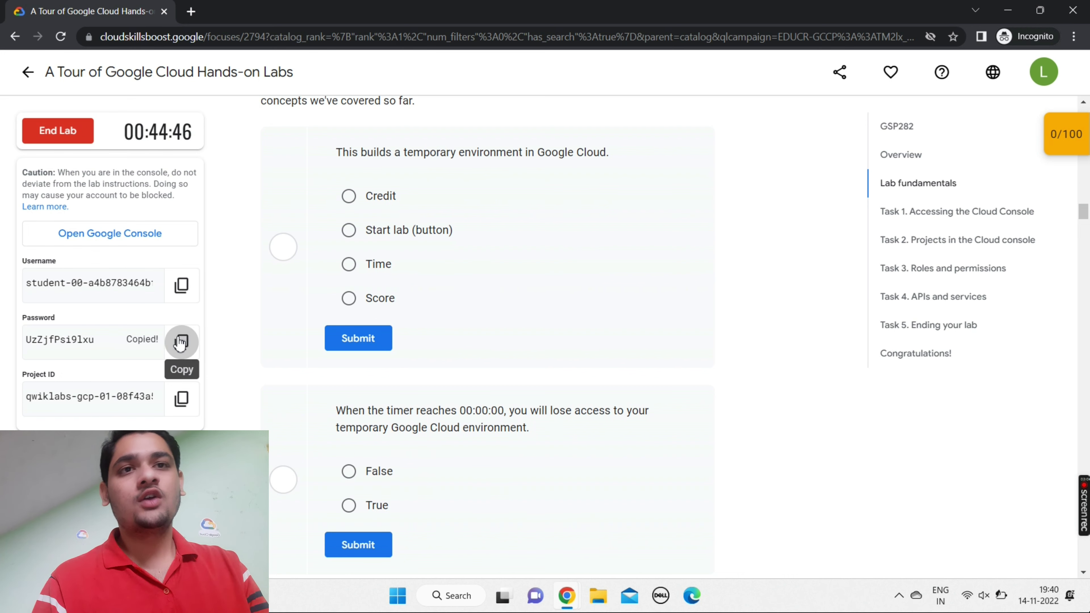
right_click(145, 230)
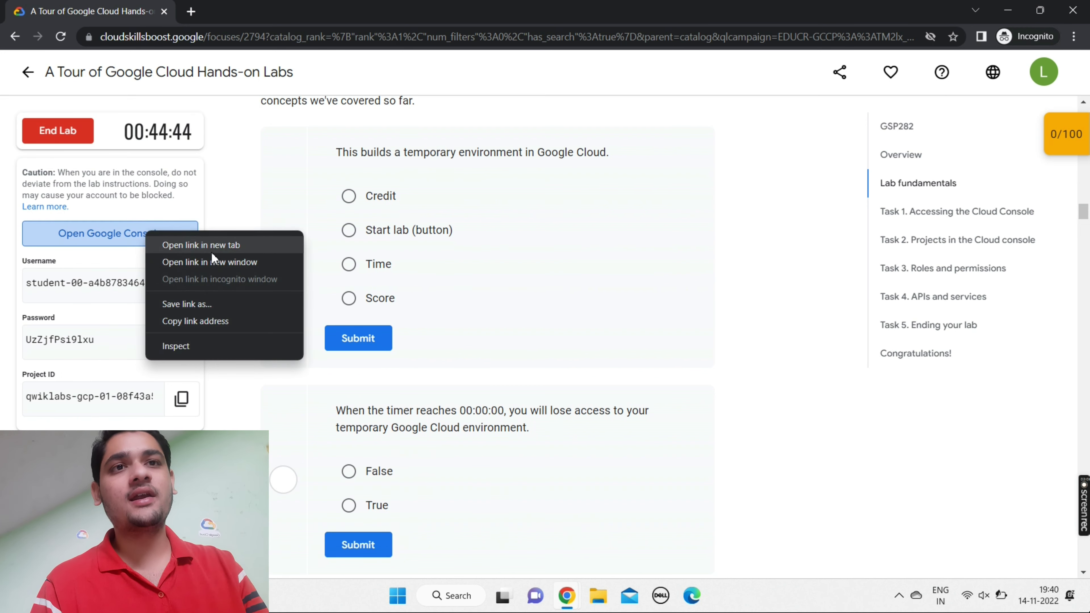
left_click(212, 262)
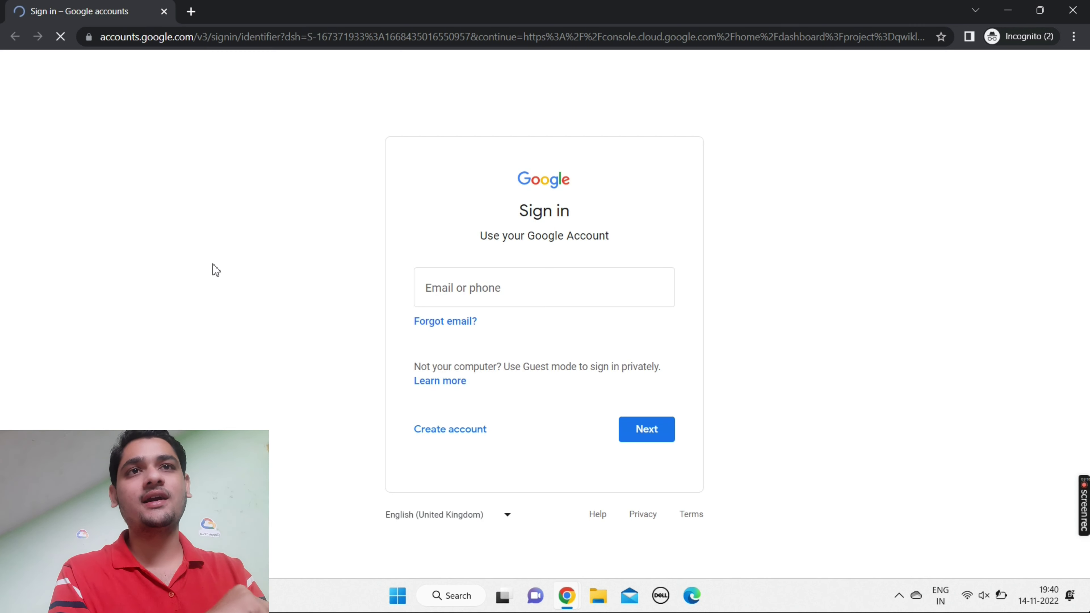
Step: Sign in with the lab's student username and the account password, and accept the new account's terms
key("ctrl+v")
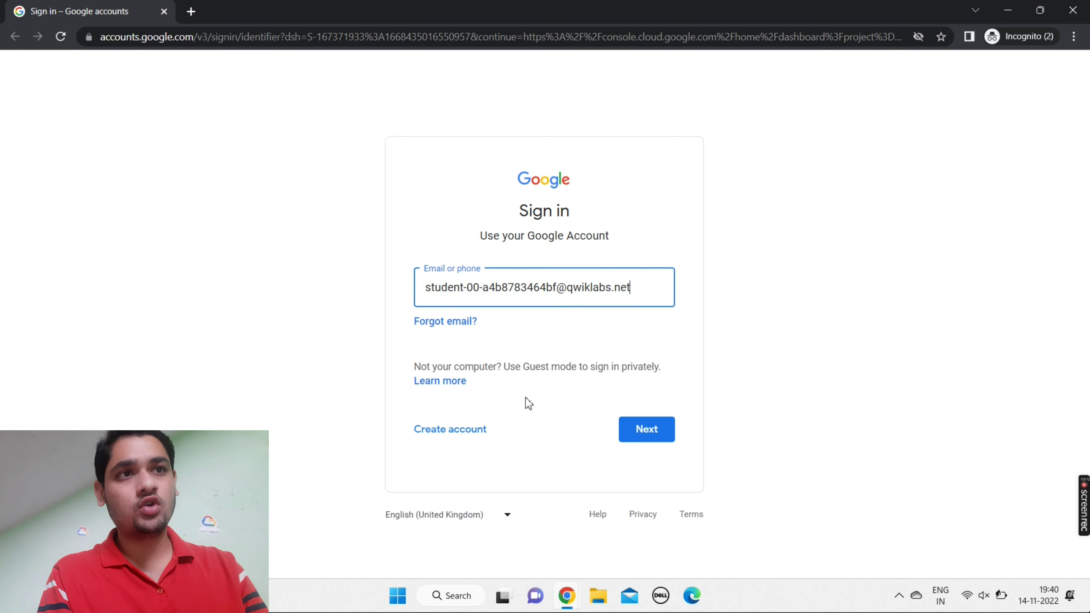
left_click(653, 418)
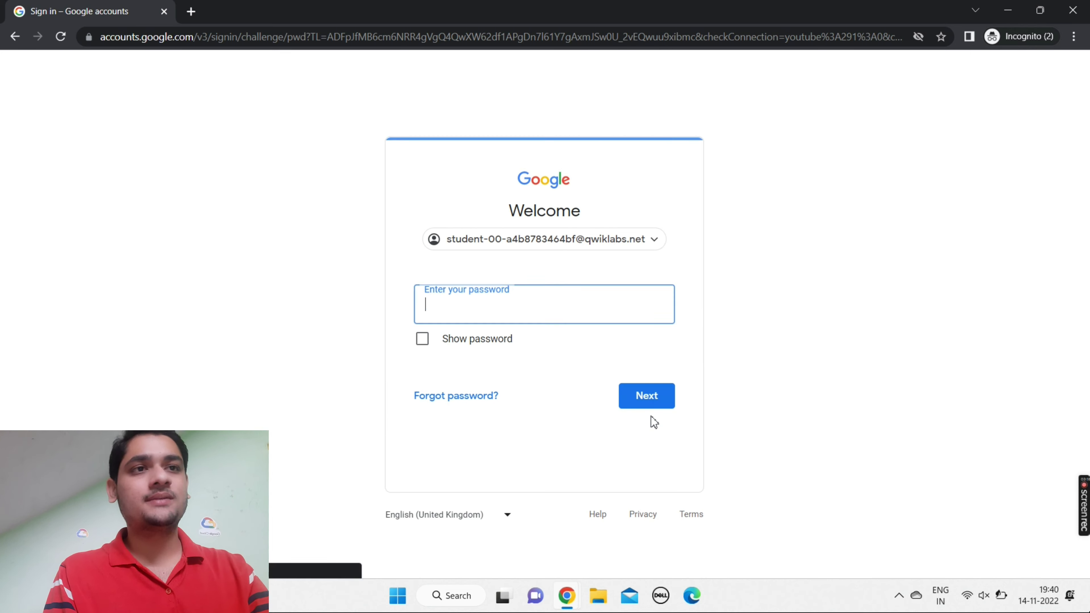
key("ctrl+v")
key("Return")
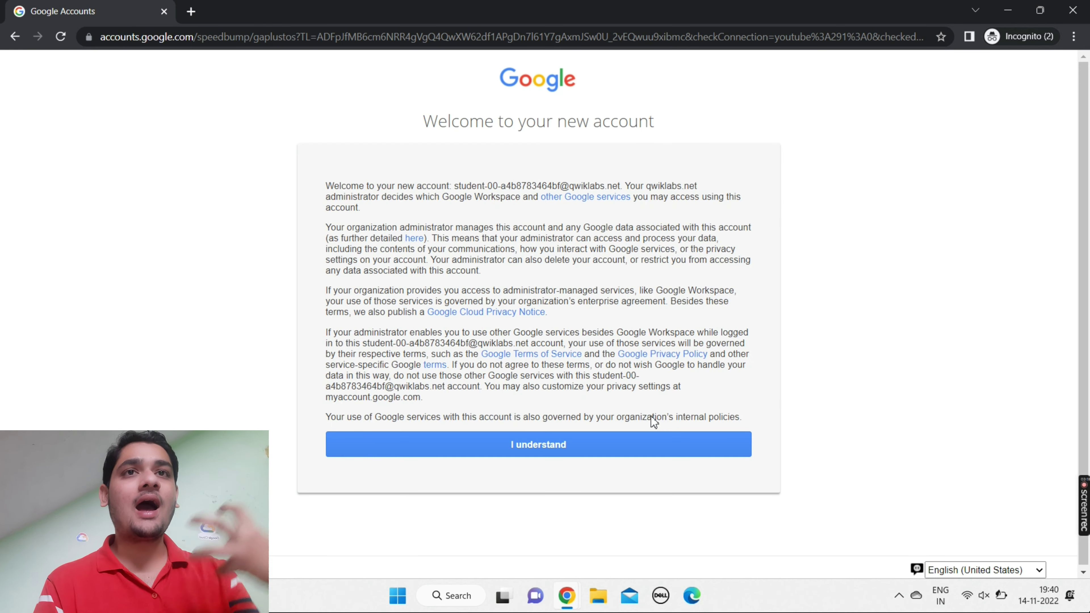
left_click(560, 454)
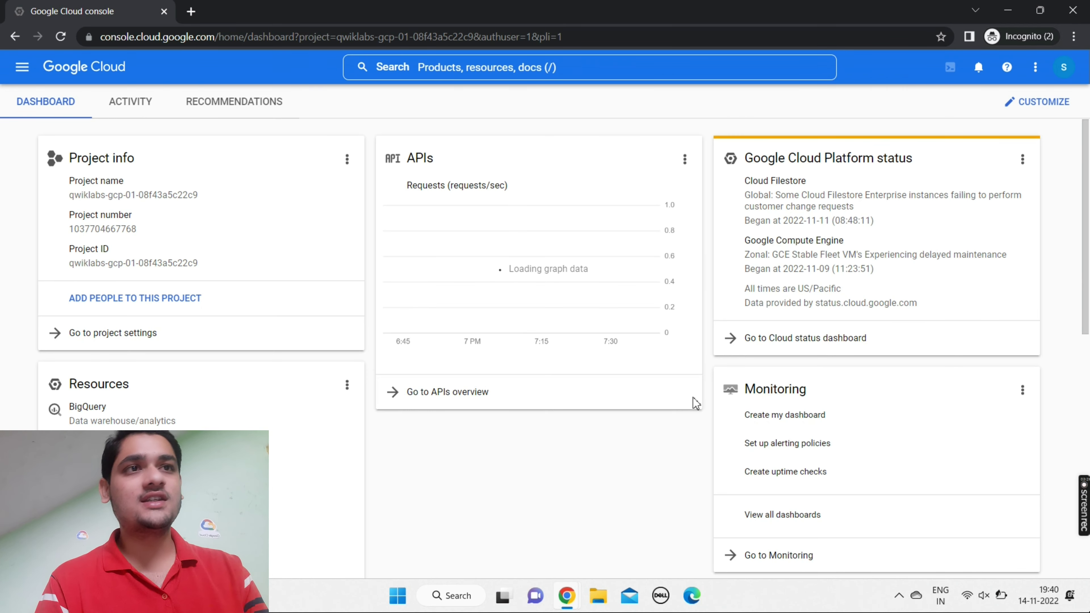
Step: Return to the lab instructions and answer True to the question about losing access when the timer reaches 00:00:00
mouse_move(565, 598)
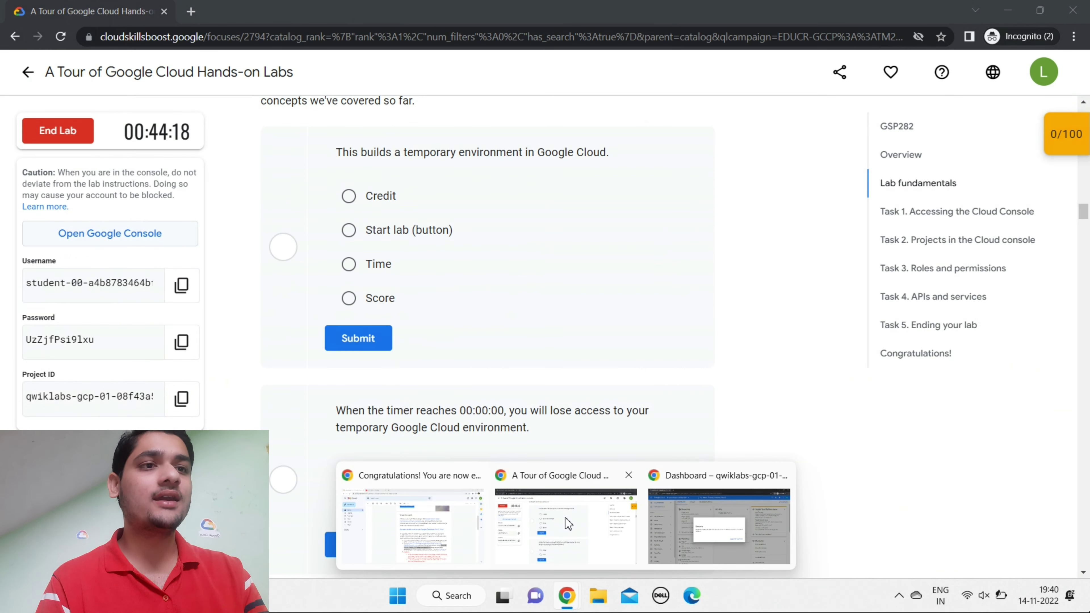
left_click(568, 524)
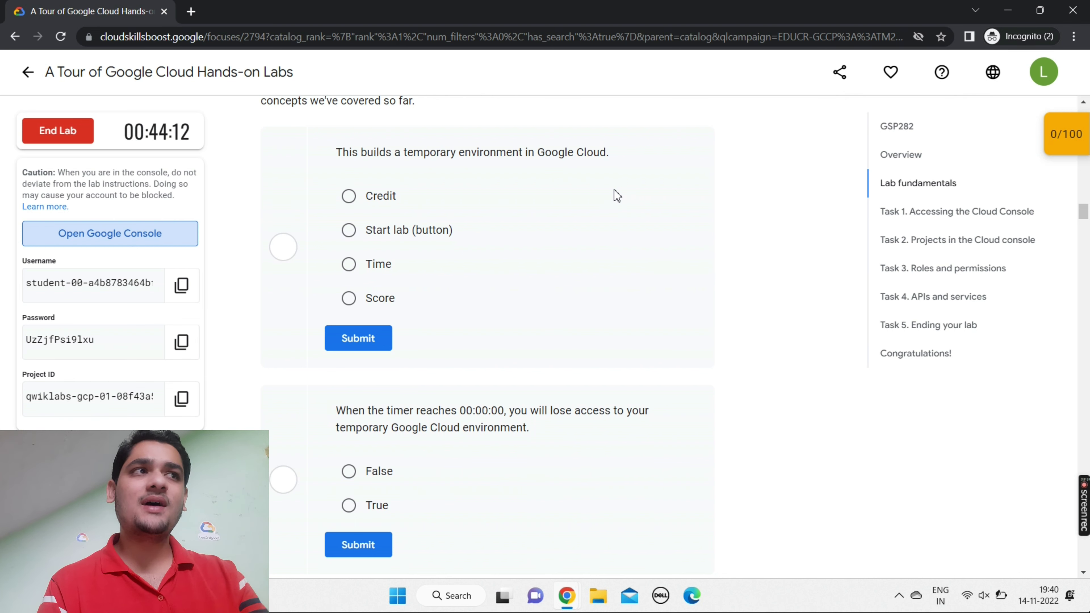
scroll(616, 196, "down", 1)
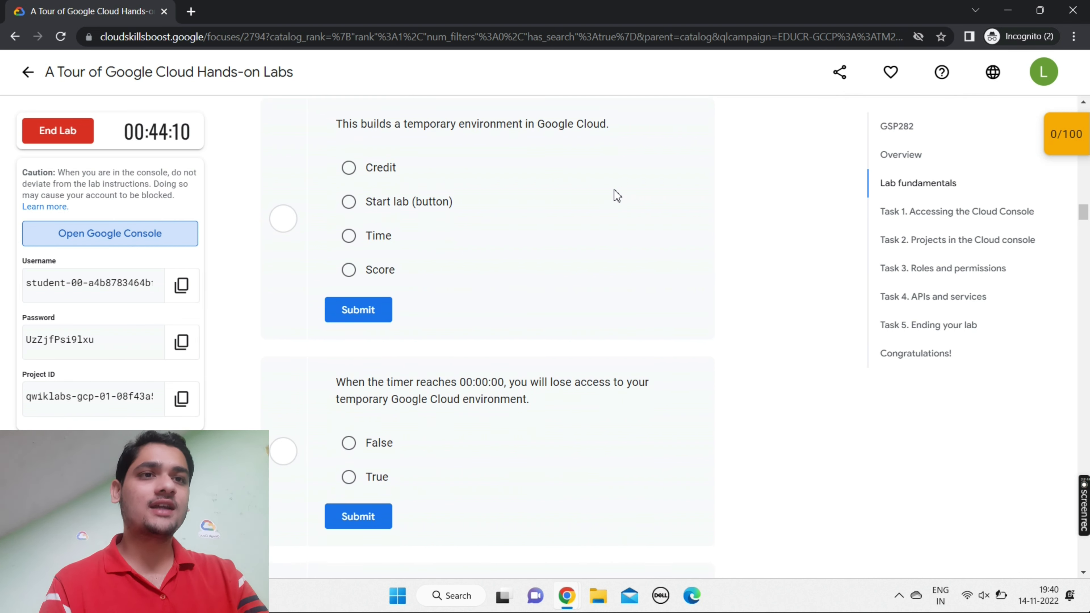
scroll(616, 194, "down", 3)
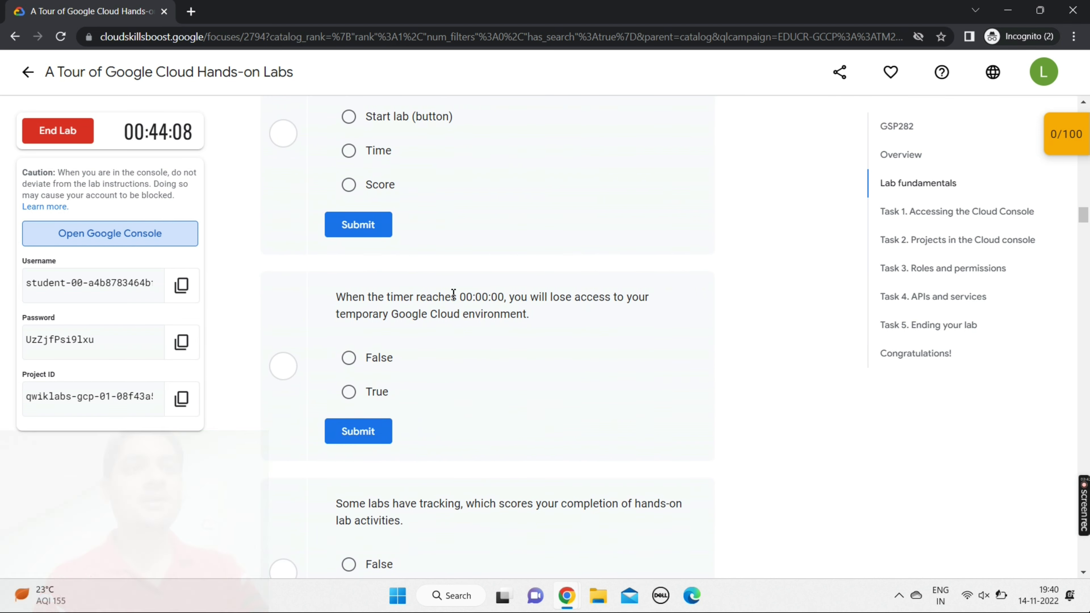
left_click(349, 392)
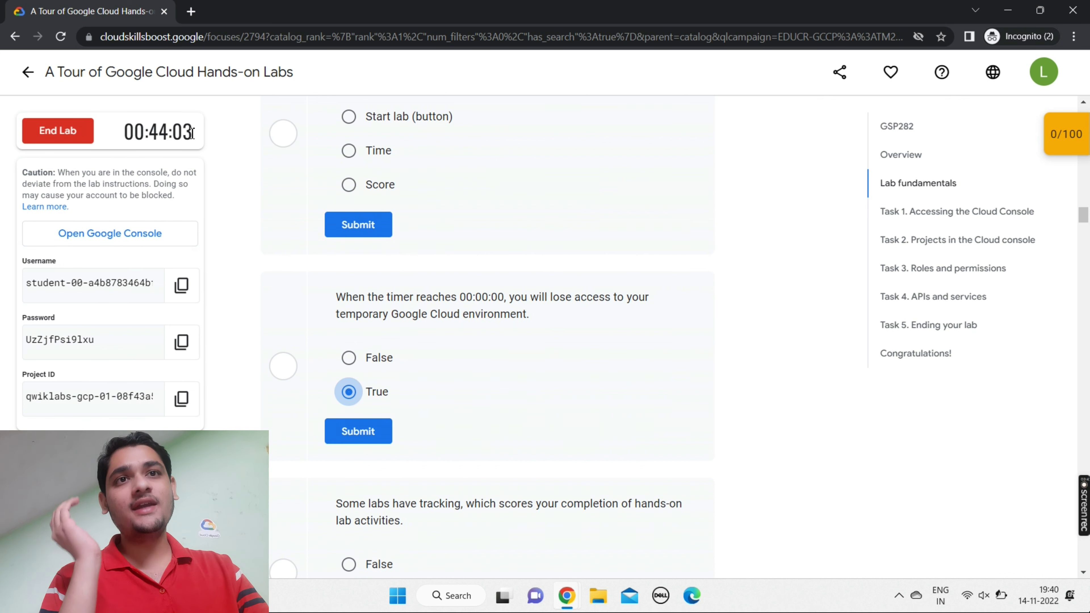
left_click(371, 431)
Step: Answer "Start lab (button)" to the question about what builds a temporary environment in Google Cloud, and submit it
scroll(387, 391, "up", 3)
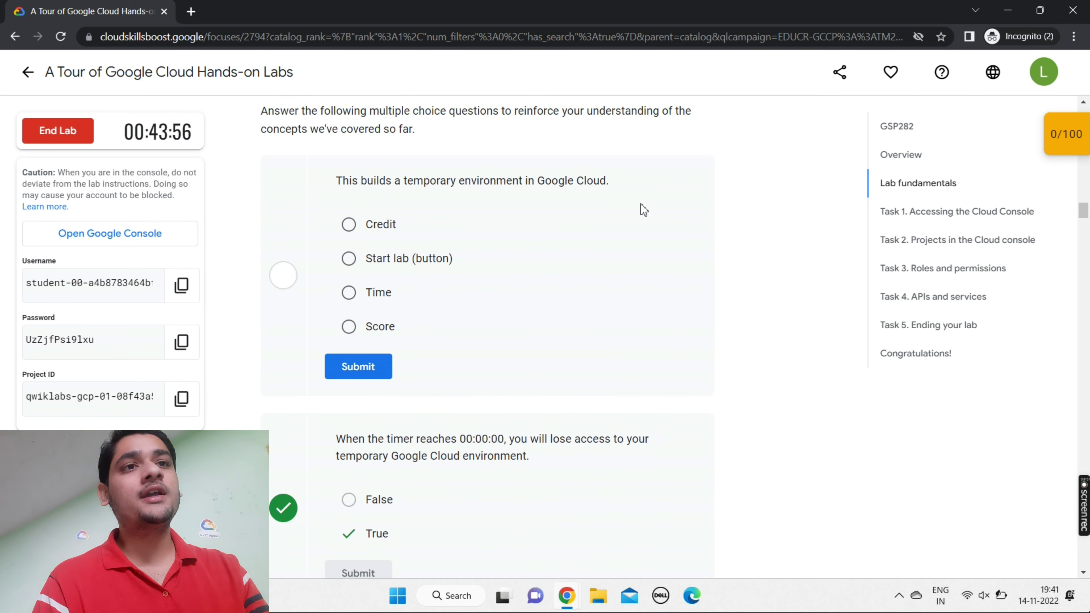
left_click(394, 259)
left_click(375, 375)
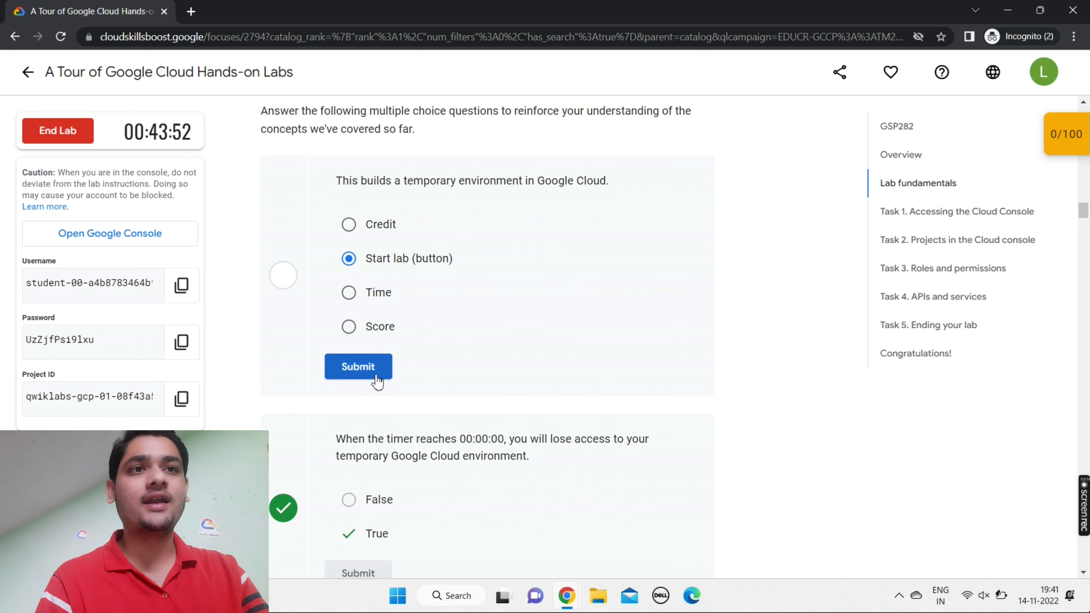
Step: Answer True to the questions on scoring through lab tracking and on required activities for completion credit, submitting each
scroll(374, 375, "down", 1)
scroll(375, 376, "down", 5)
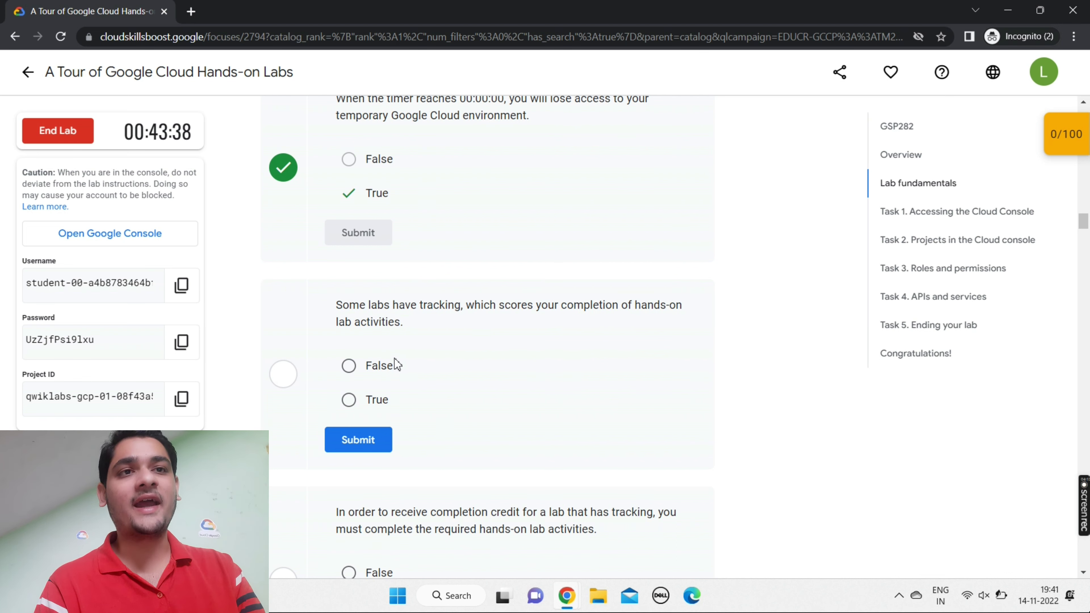
left_click(369, 403)
left_click(359, 439)
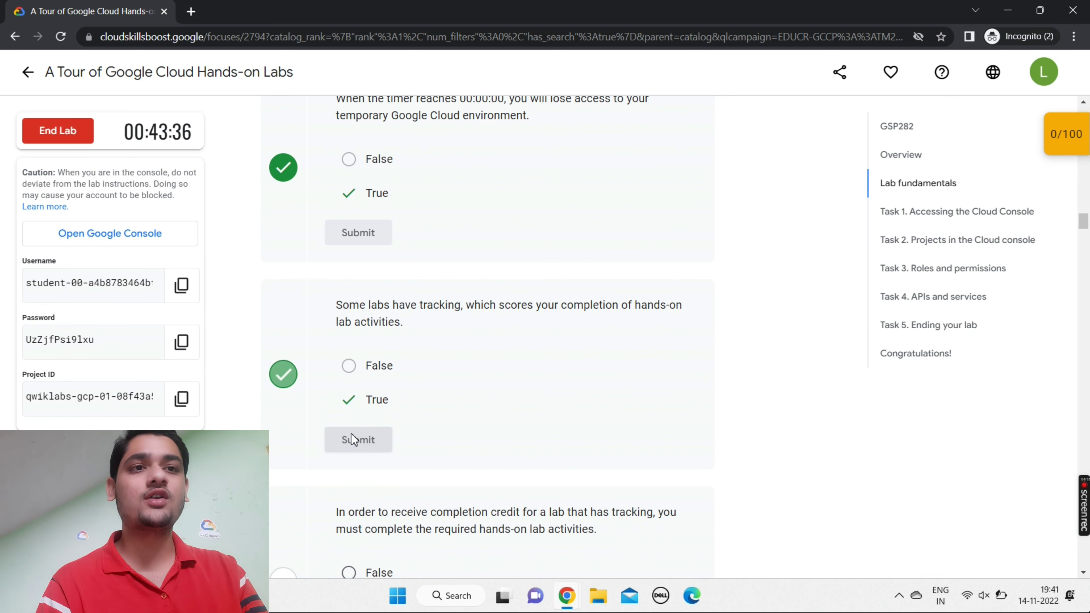
scroll(354, 439, "down", 1)
scroll(354, 439, "down", 6)
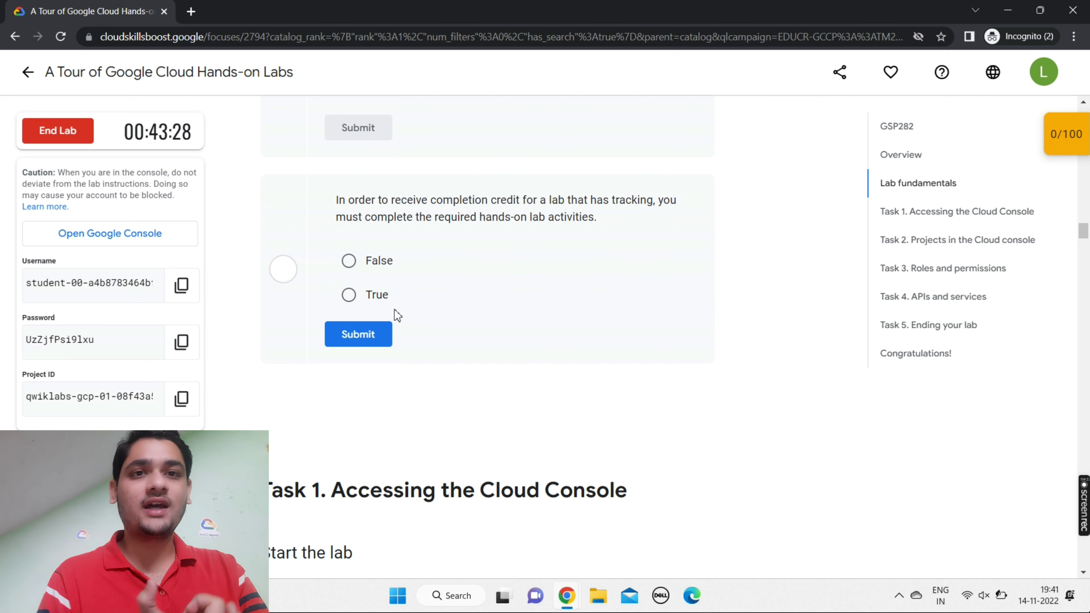
left_click(349, 296)
left_click(349, 330)
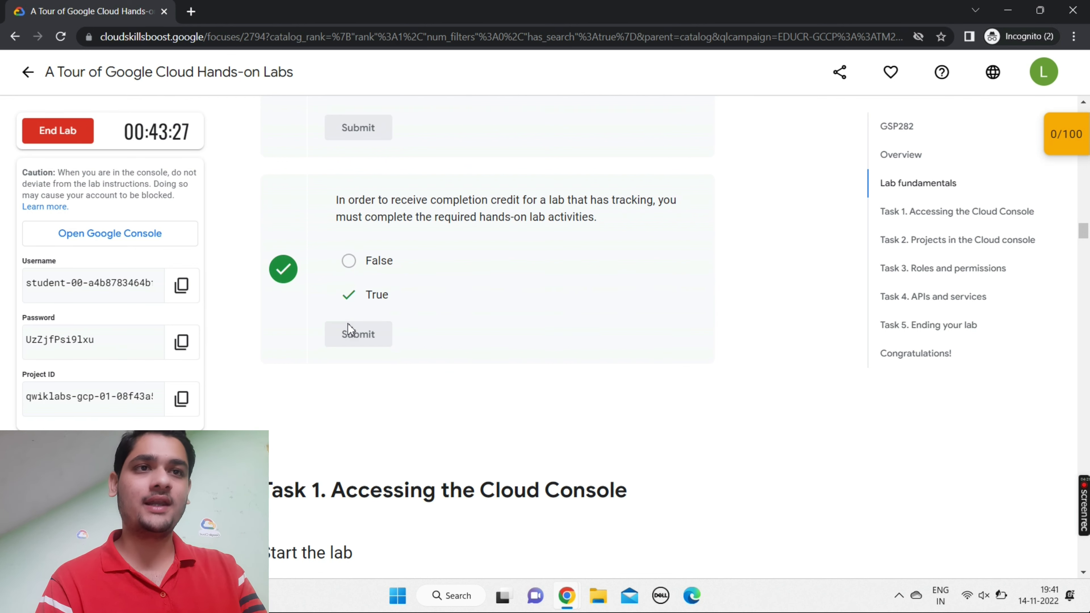
Step: In Task 1, answer "System admin" to the question about which field is not found in the left pane, and submit it
scroll(351, 331, "down", 1)
scroll(352, 329, "down", 15)
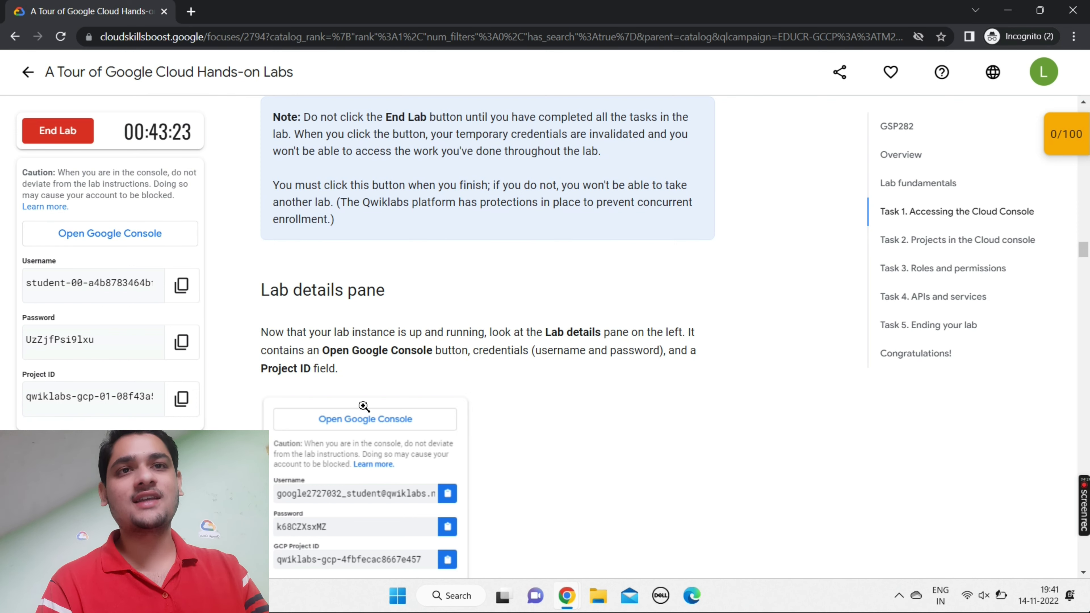
scroll(362, 408, "down", 15)
scroll(363, 410, "down", 15)
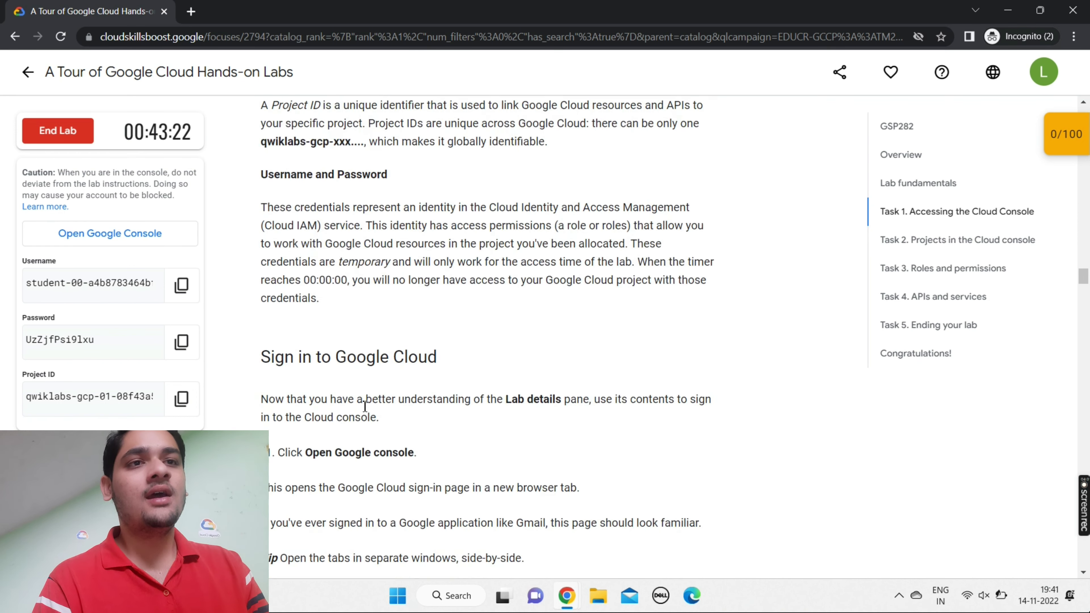
scroll(366, 412, "down", 15)
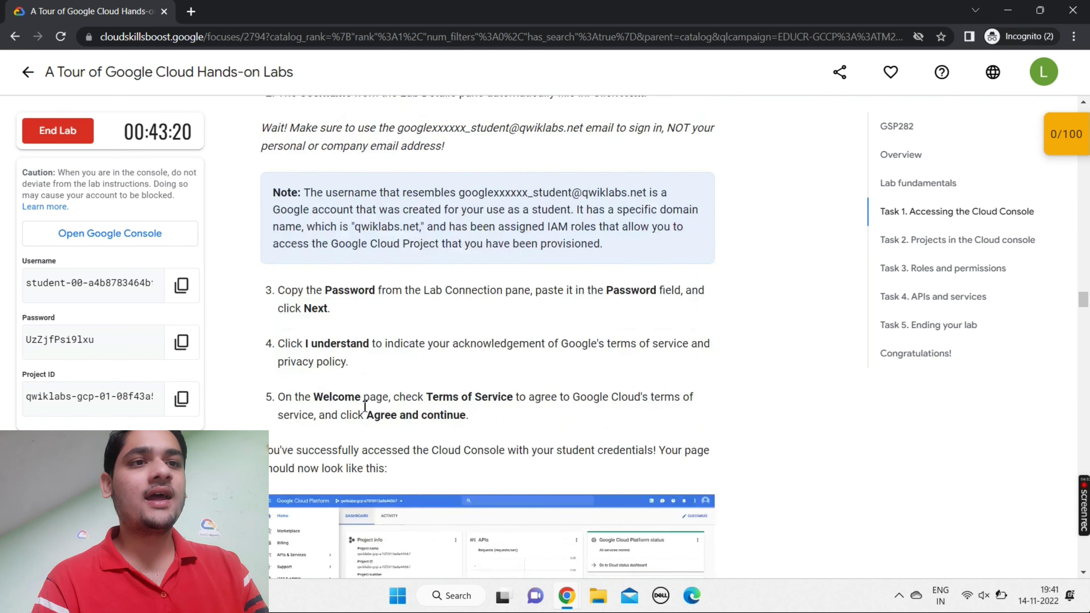
scroll(366, 411, "down", 1)
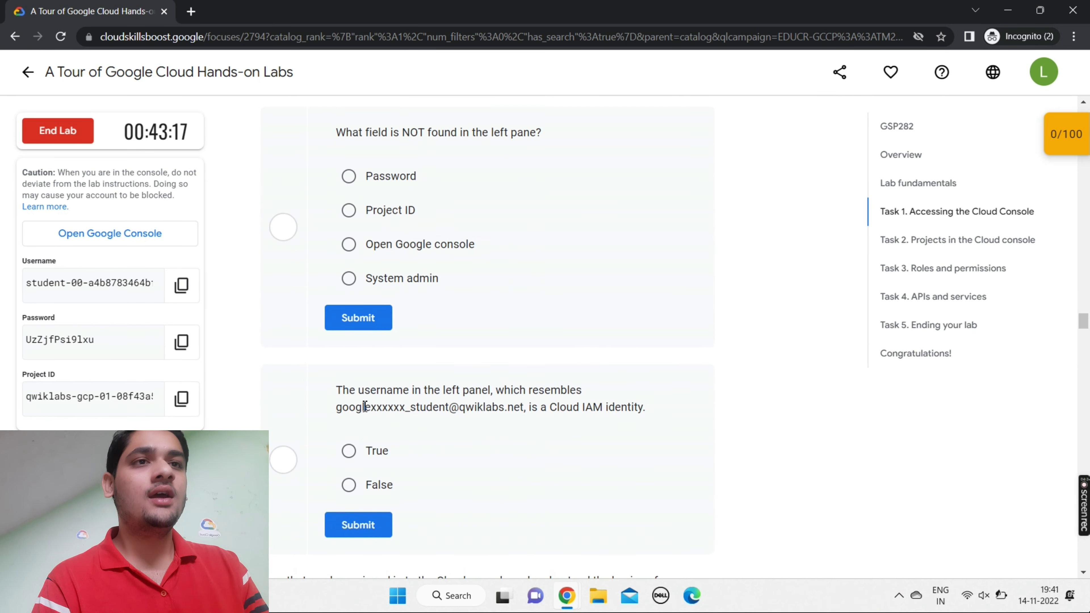
scroll(366, 410, "up", 1)
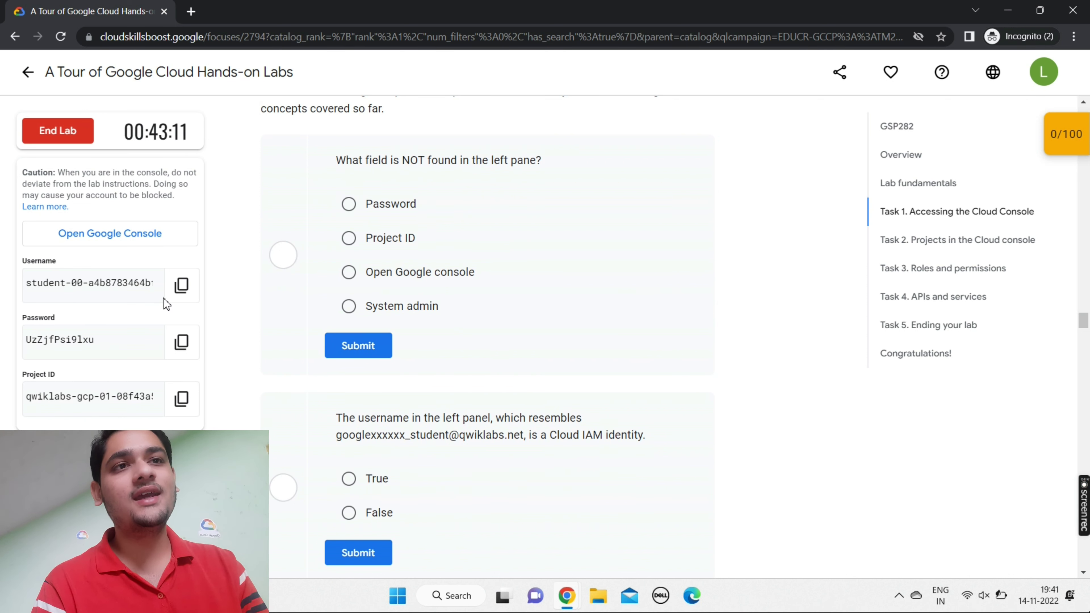
left_click(380, 310)
left_click(372, 344)
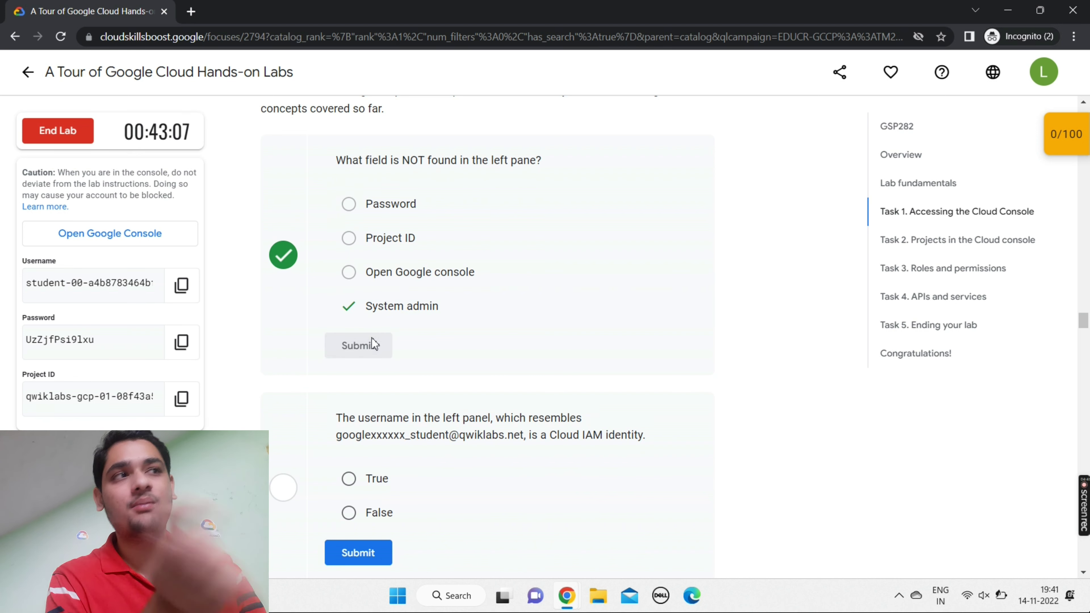
Step: Answer True to the question on whether the student username is a Cloud IAM identity, and submit it
scroll(371, 339, "down", 1)
scroll(372, 346, "down", 3)
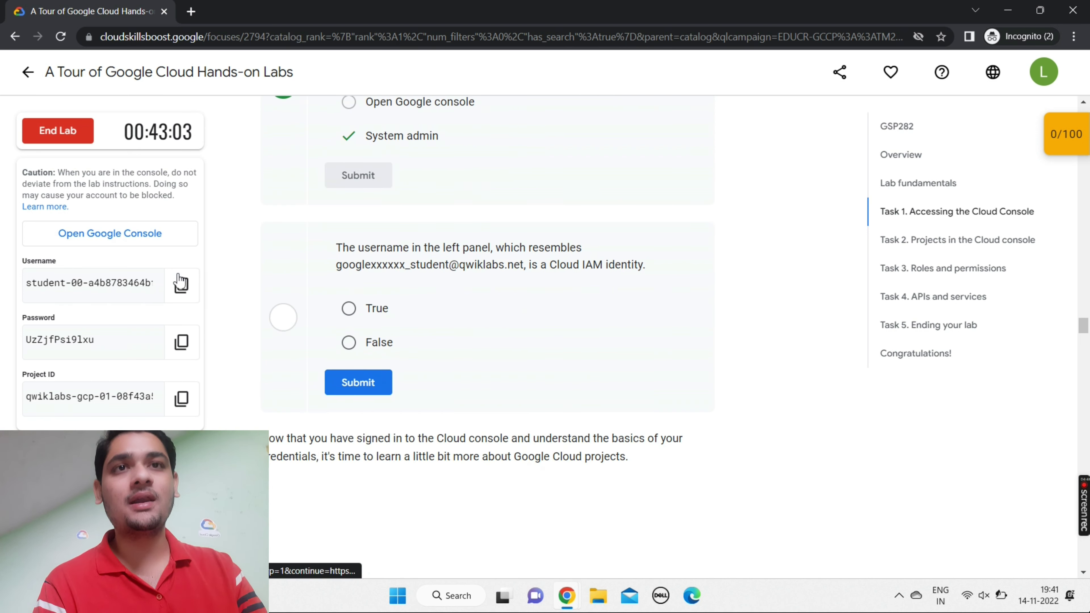
left_click(348, 308)
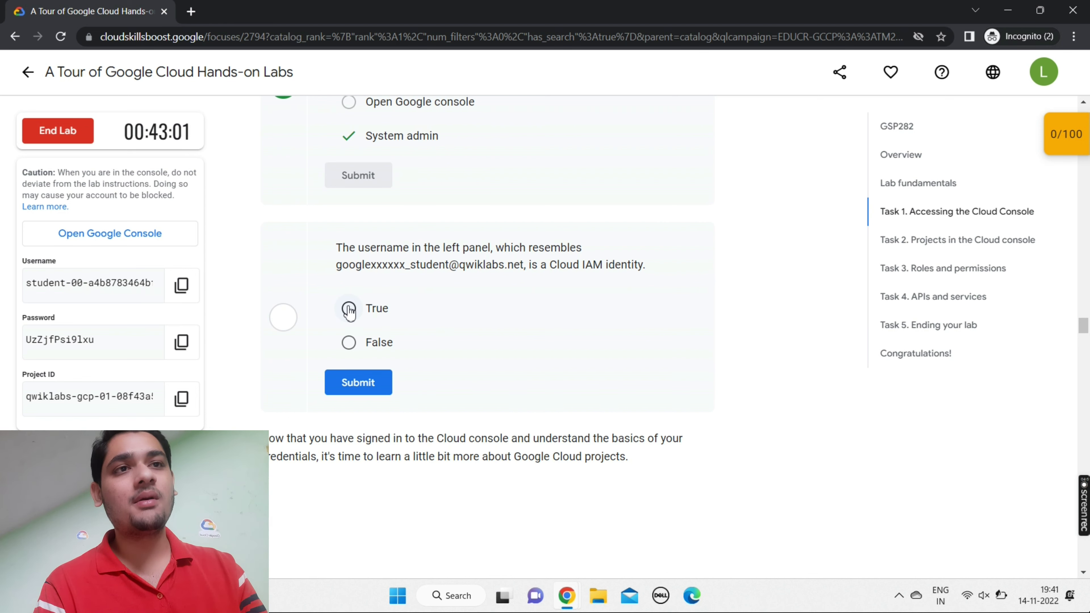
left_click(359, 382)
Step: Skip ahead to Task 4, APIs and services, and read the instructions for enabling the Dialogflow API
scroll(364, 382, "down", 5)
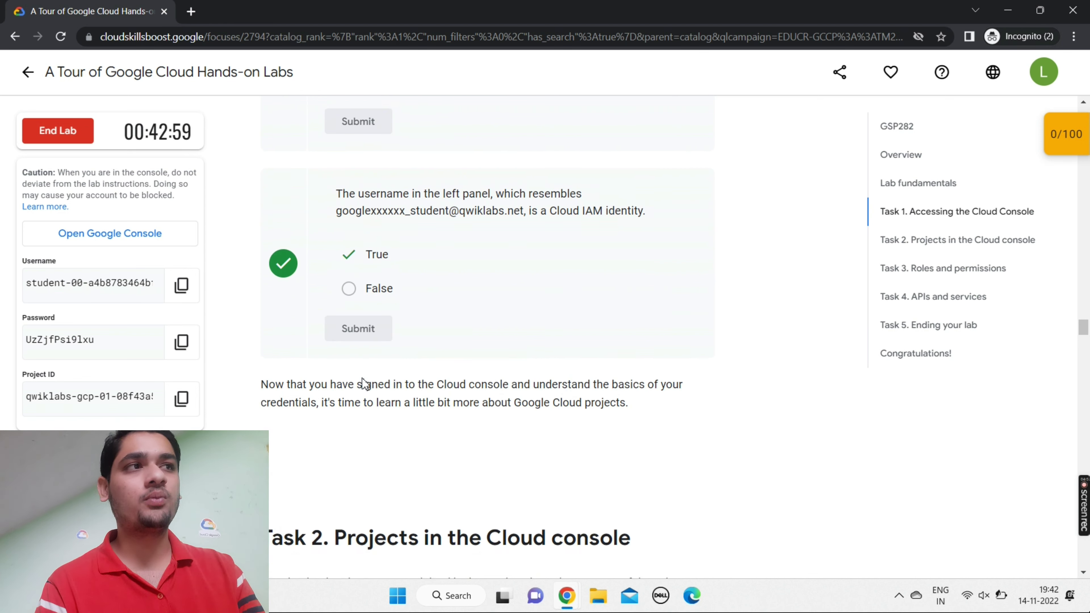
scroll(364, 384, "down", 6)
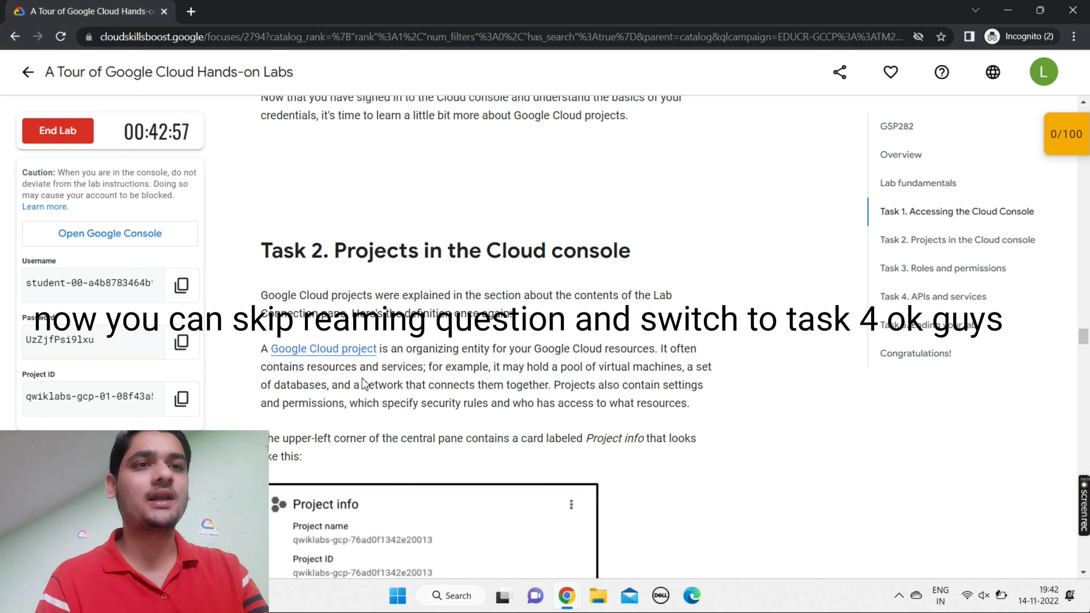
scroll(363, 379, "down", 4)
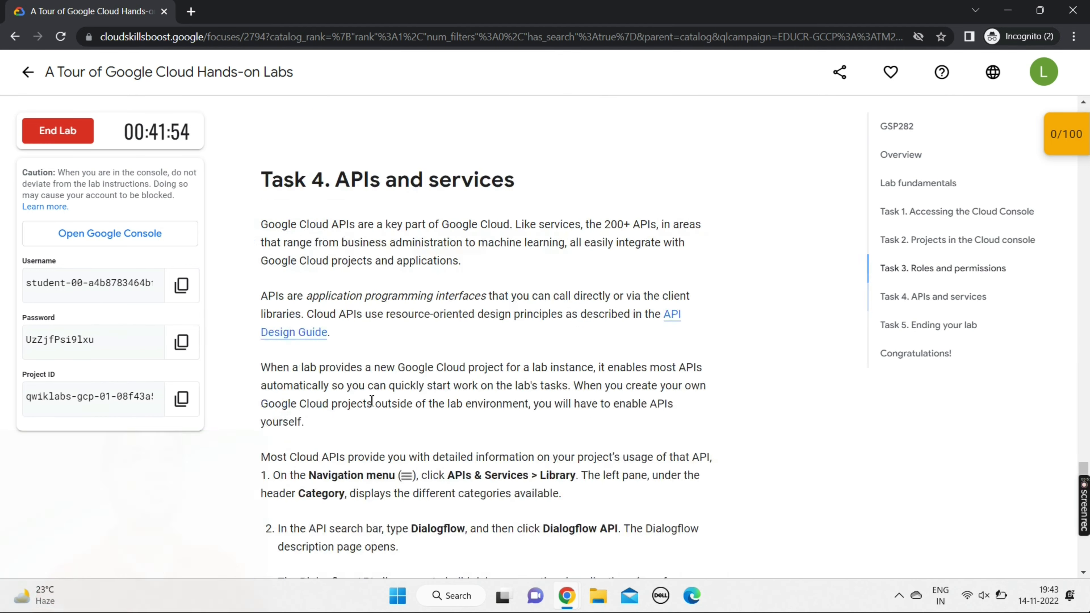
scroll(372, 399, "down", 20)
scroll(371, 399, "up", 15)
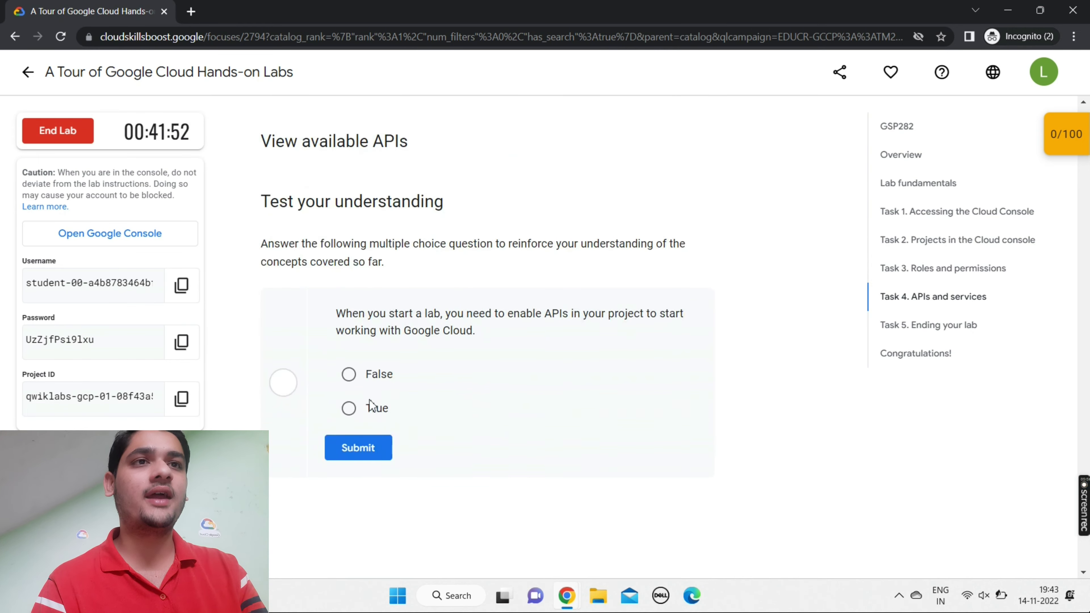
scroll(370, 399, "up", 7)
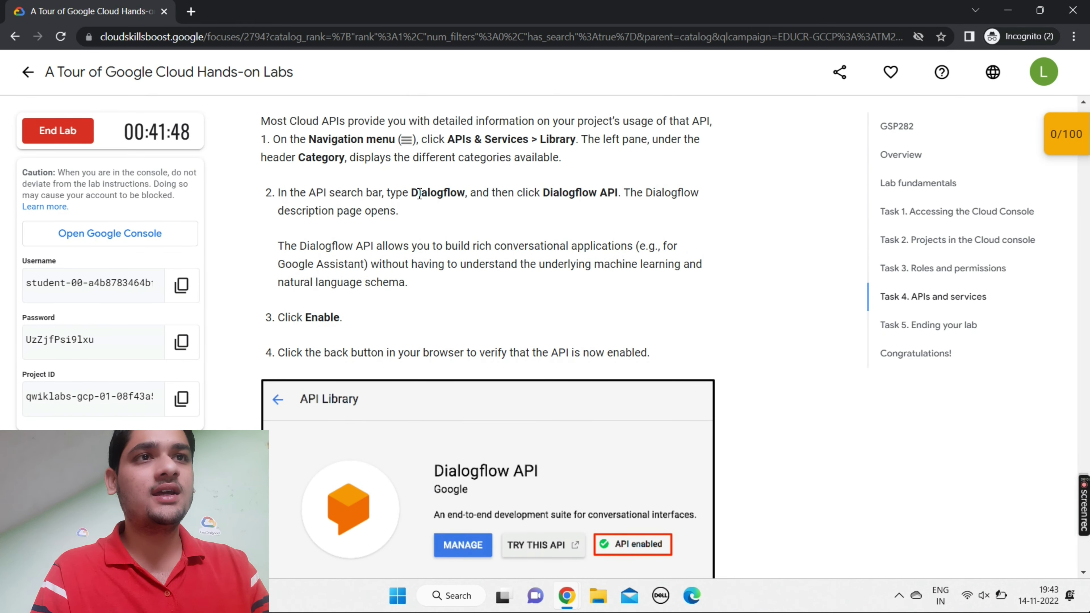
Step: Copy the term "Dialogflow" from the lab instructions and switch to the Google Cloud console window
left_click_drag(414, 194, 458, 196)
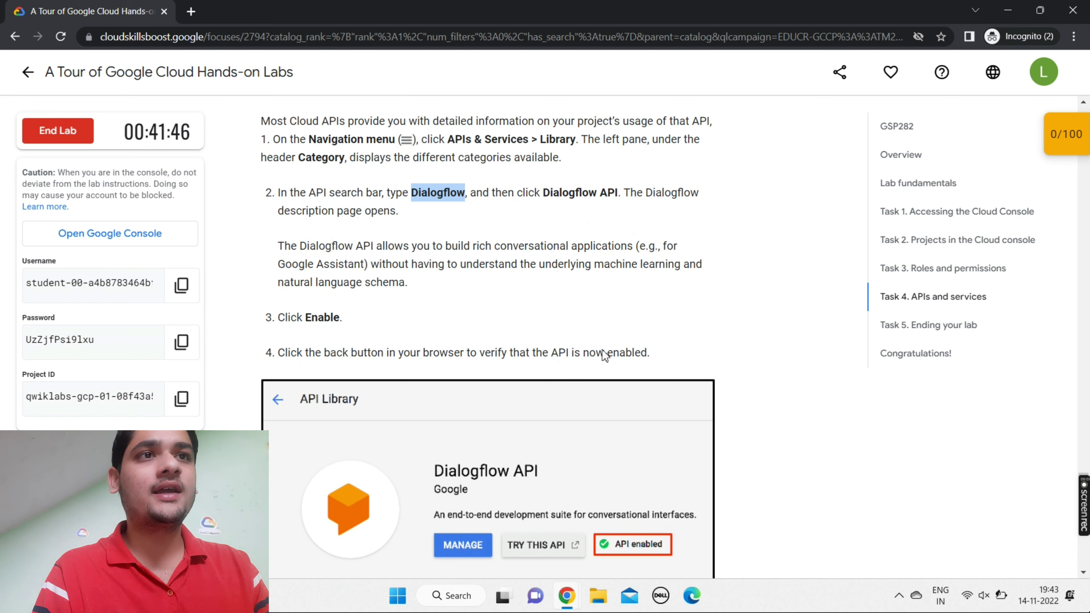
mouse_move(566, 596)
left_click(686, 535)
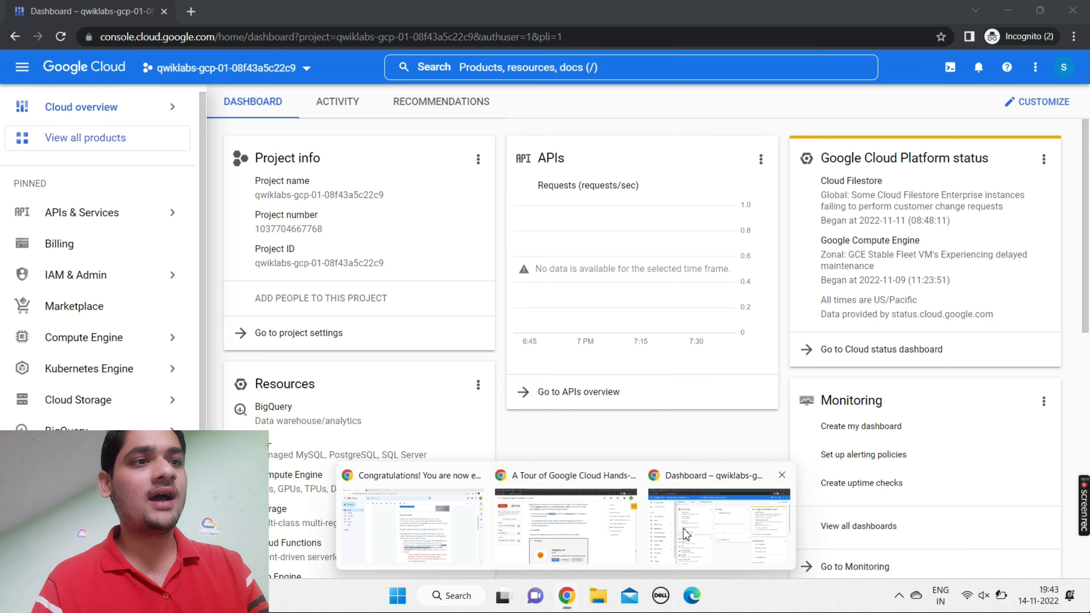
Step: Search the console for "api" and open the API Gateway's APIs page
left_click(512, 66)
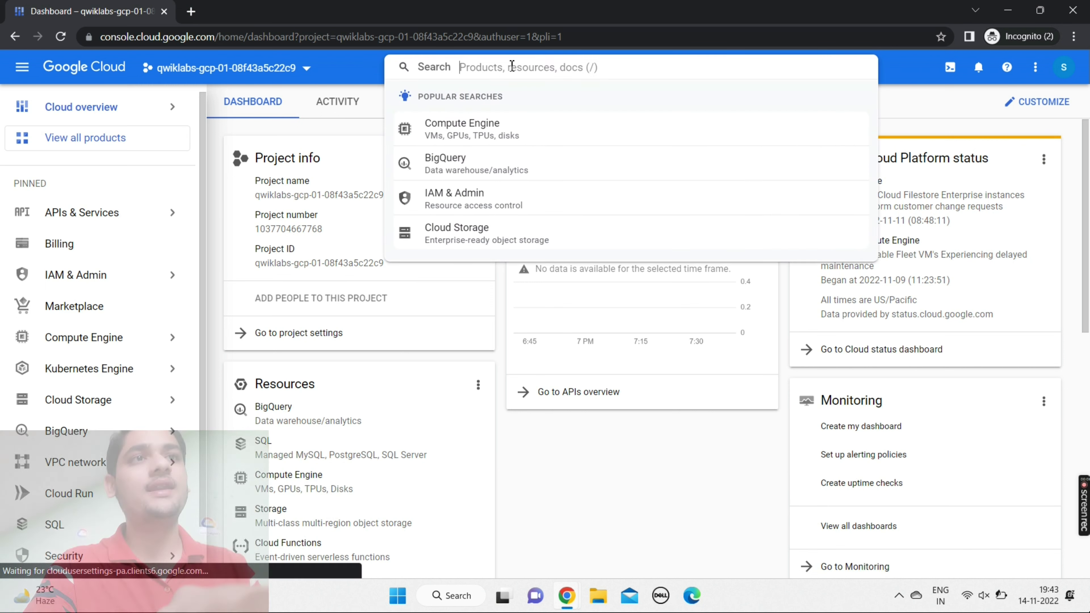
type("api")
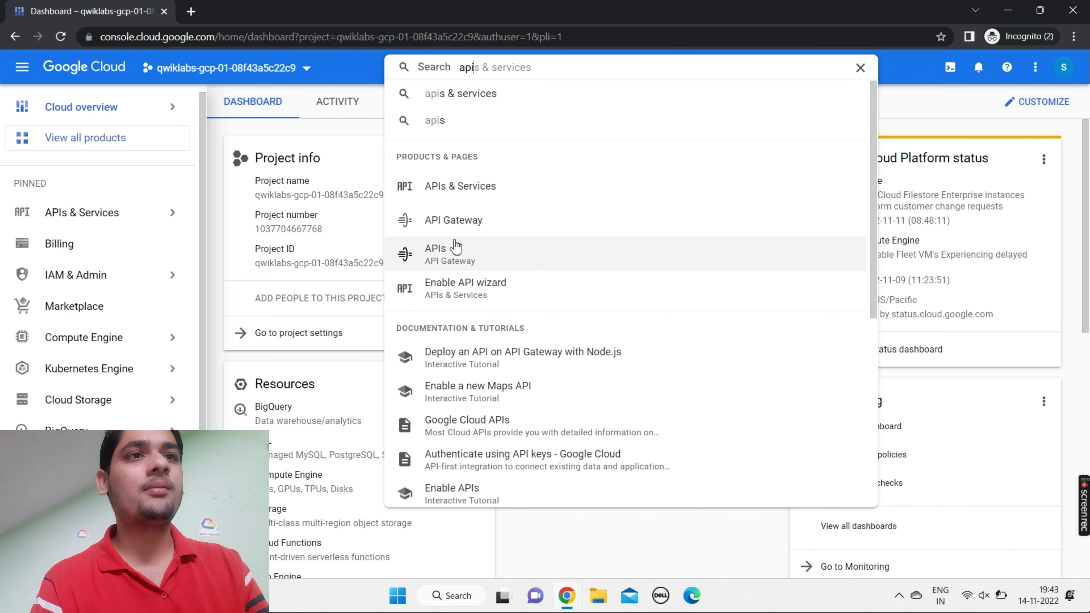
left_click(456, 249)
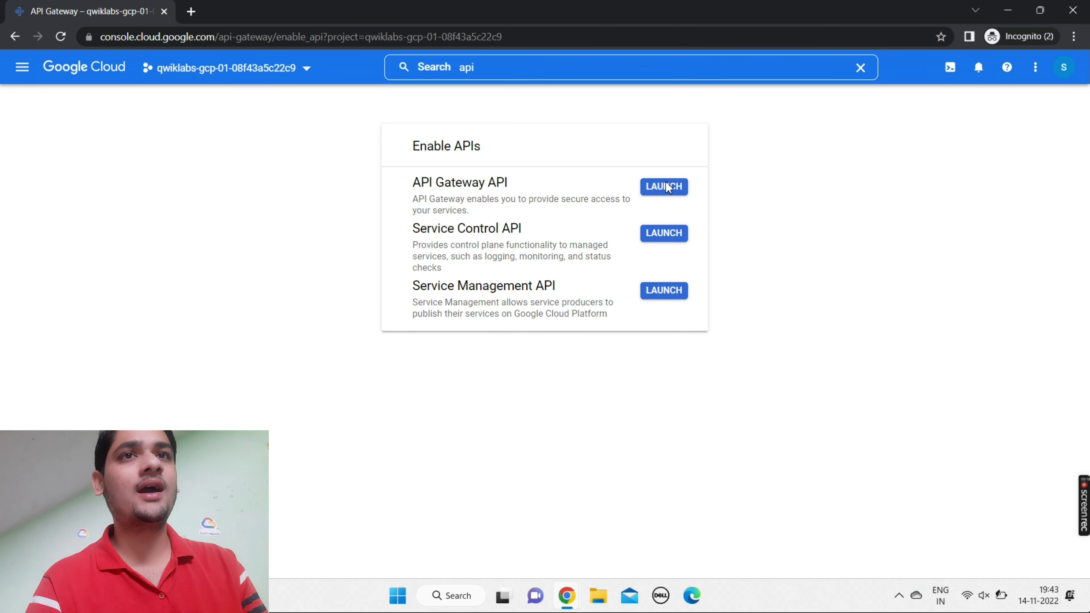
Step: Search the console for "Dialogflow api", open the Dialogflow API from the Marketplace results and enable it
left_click(541, 67)
type("Dialogflow")
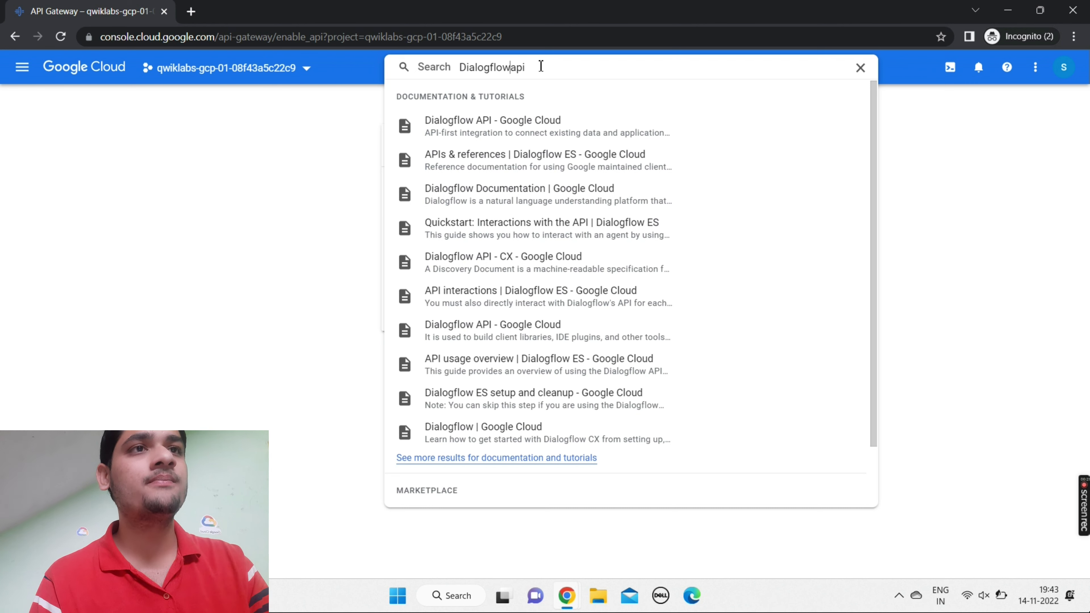
type(" v")
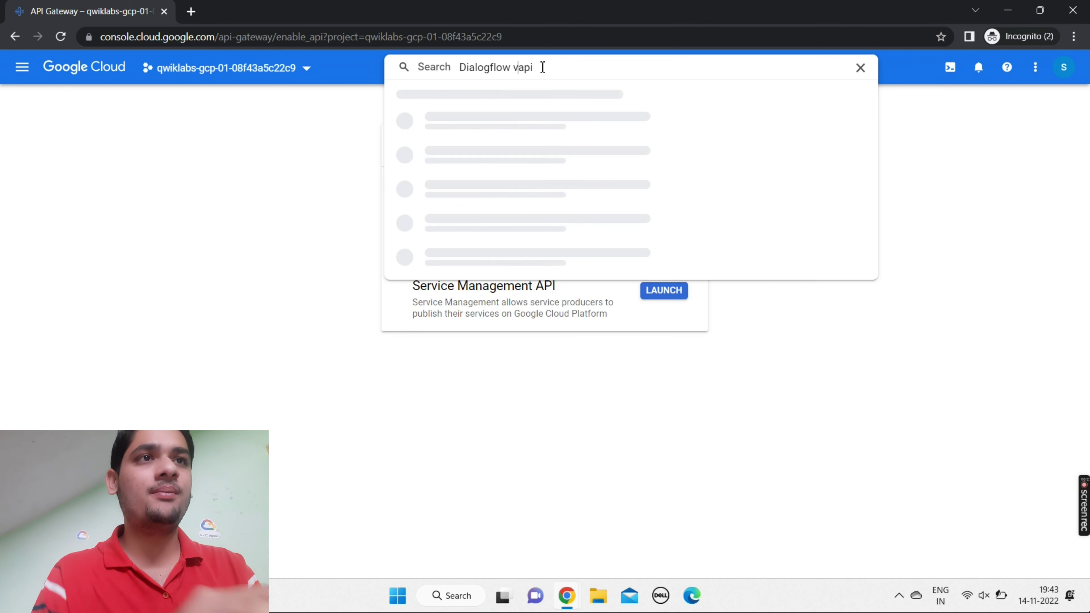
key("BackSpace")
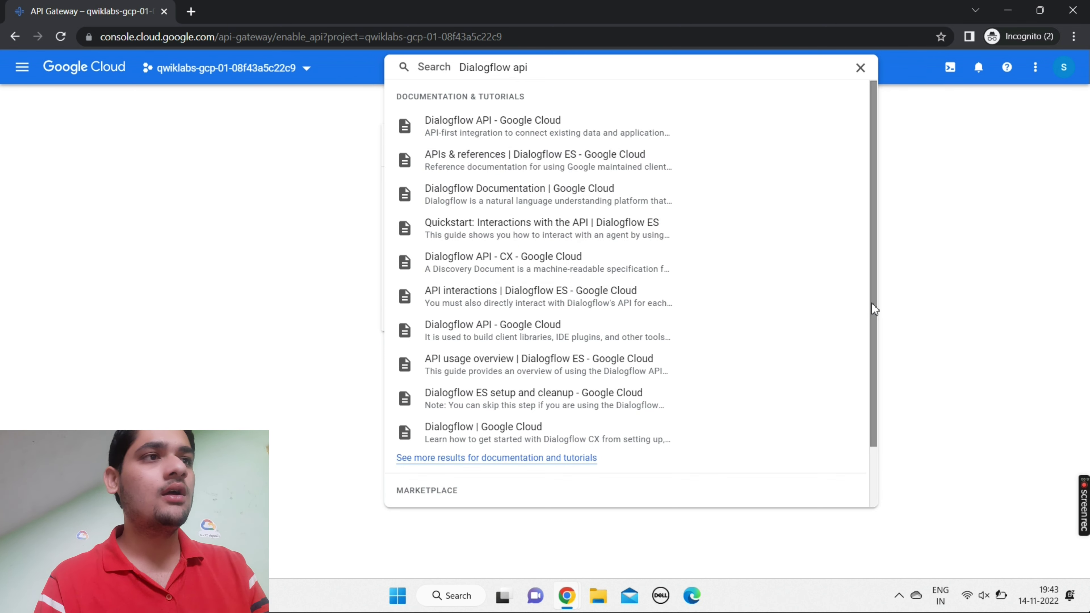
scroll(875, 488, "down", 2)
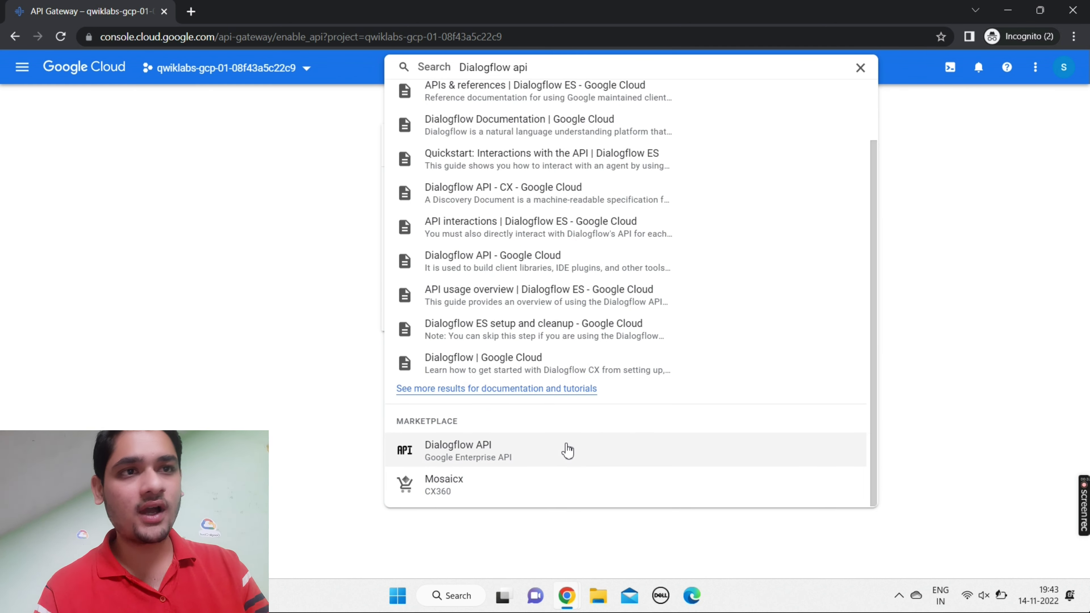
left_click(473, 451)
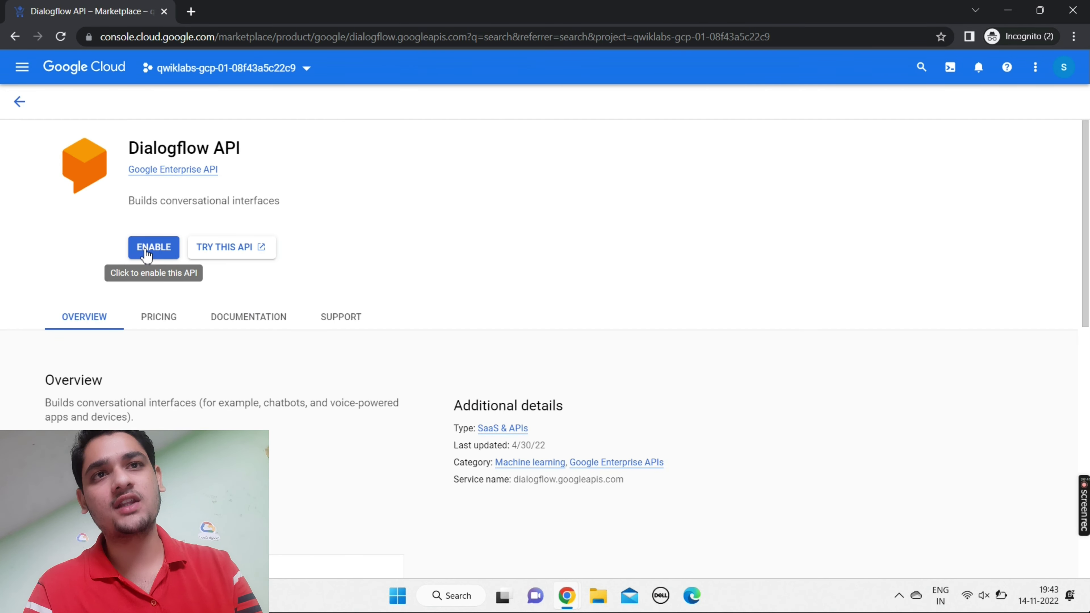
left_click(154, 249)
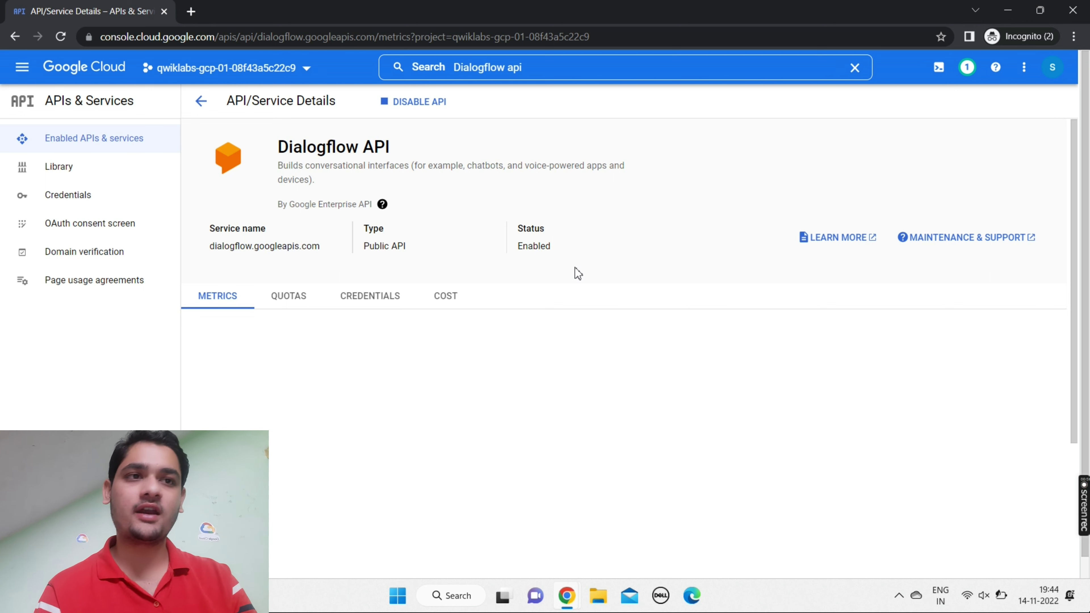
Step: Return to the lab page and check progress on "Enable the Dialogflow API", both in the instructions and in the Checkpoints list
mouse_move(571, 595)
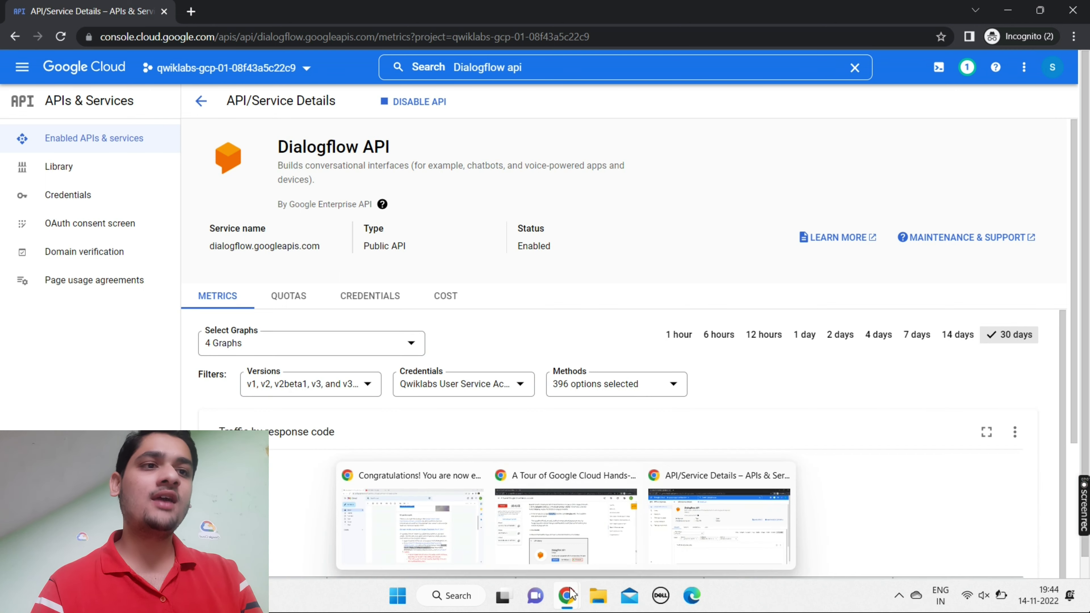
left_click(547, 532)
scroll(547, 532, "down", 10)
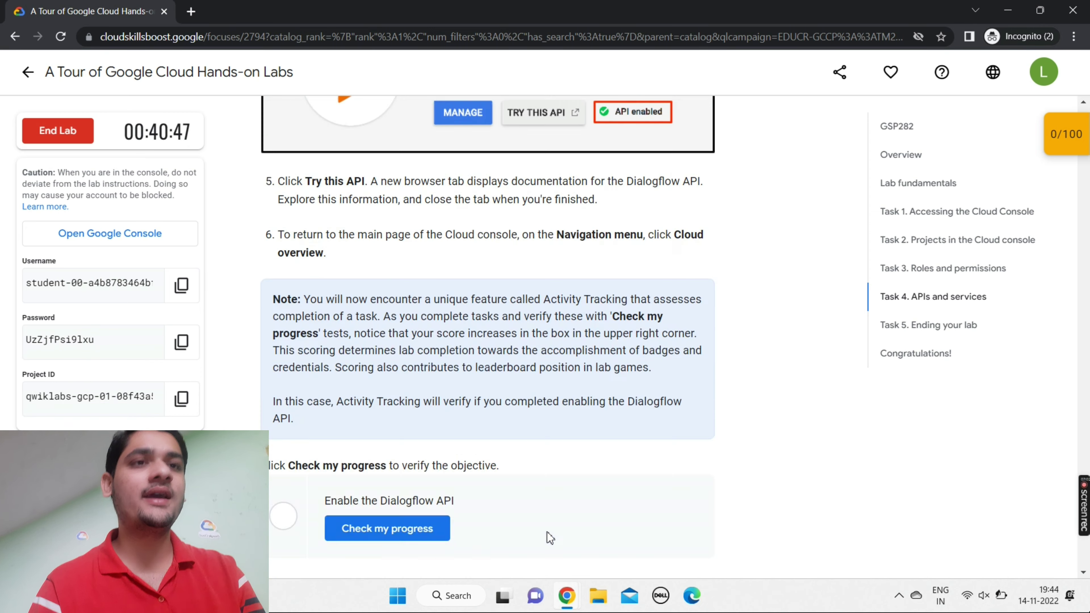
left_click(374, 309)
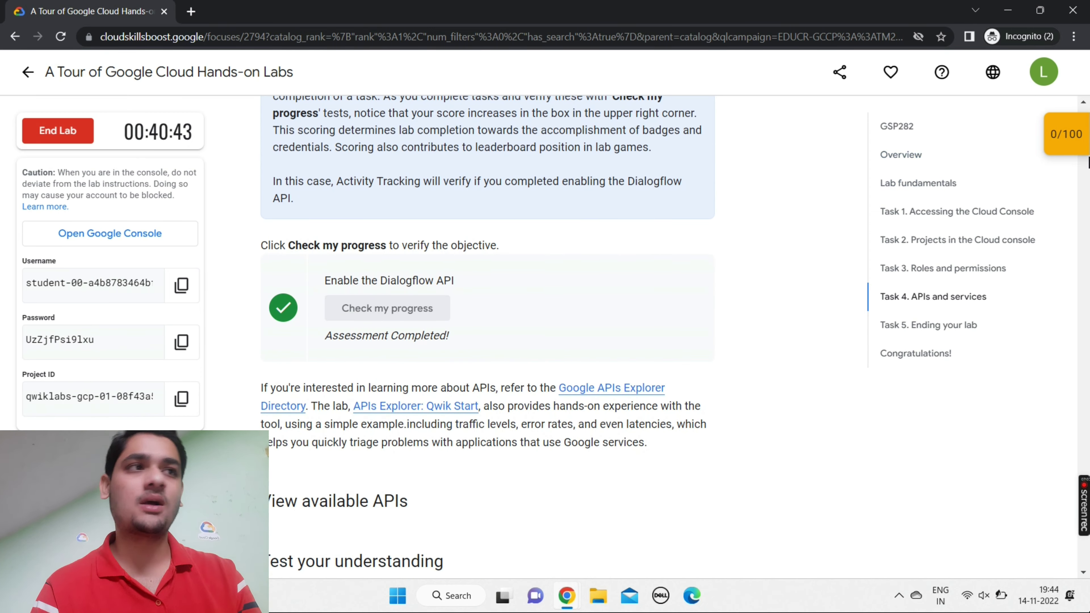
left_click(1077, 129)
left_click(989, 188)
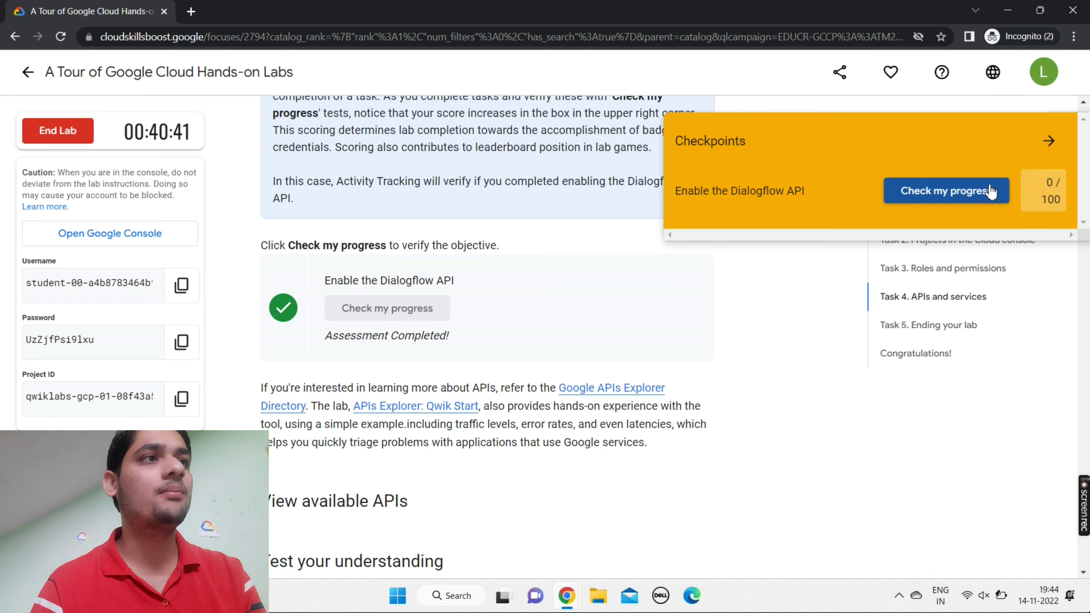
left_click(1051, 141)
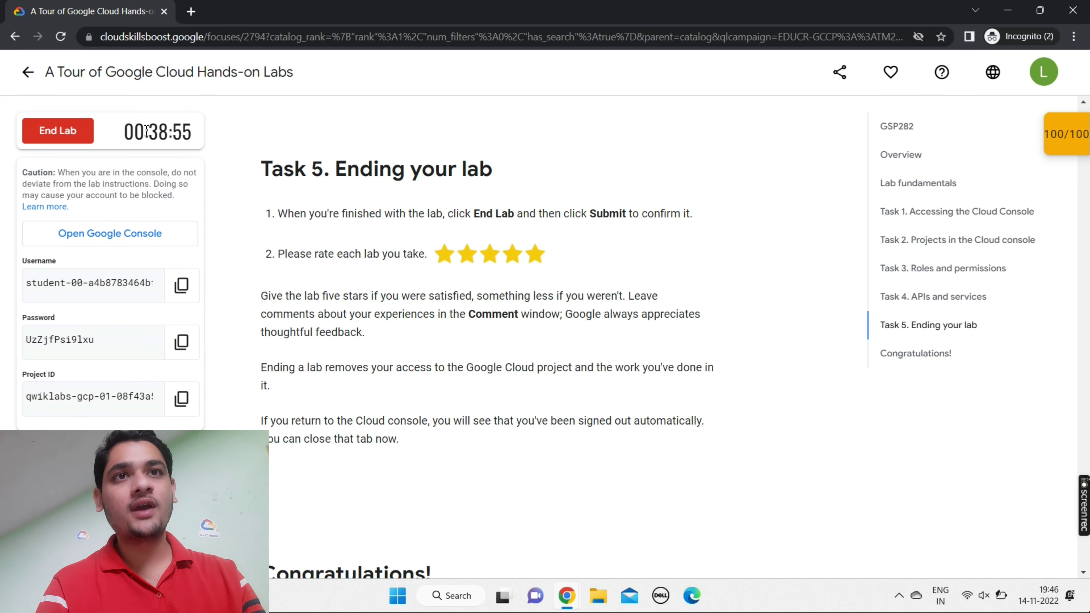
Step: End the lab and submit a five-star rating with the comment "nice"
left_click(49, 133)
left_click(687, 372)
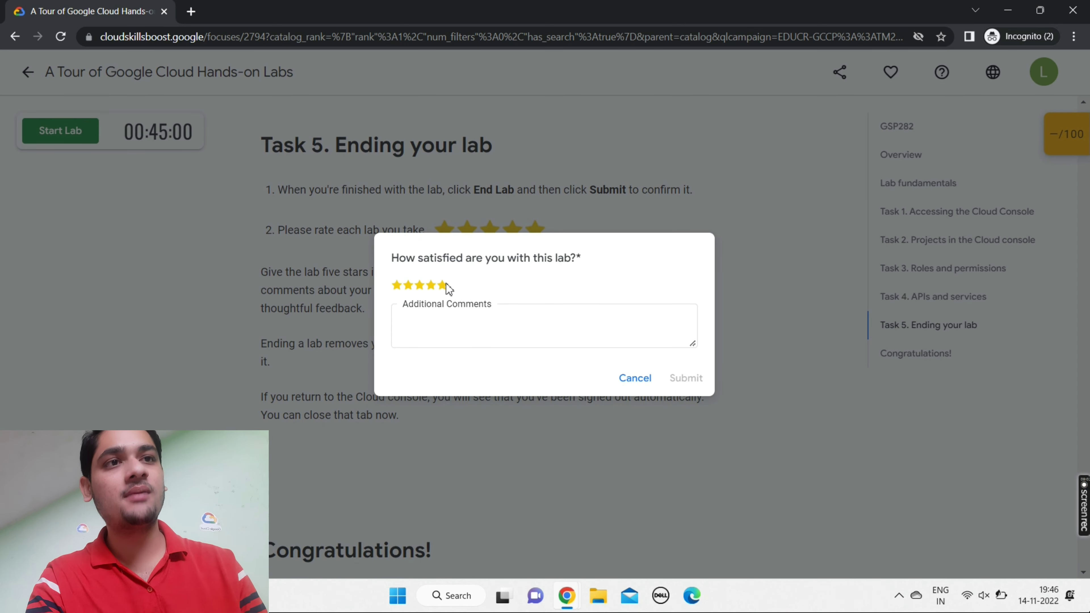
left_click(444, 285)
left_click(439, 323)
type("nice")
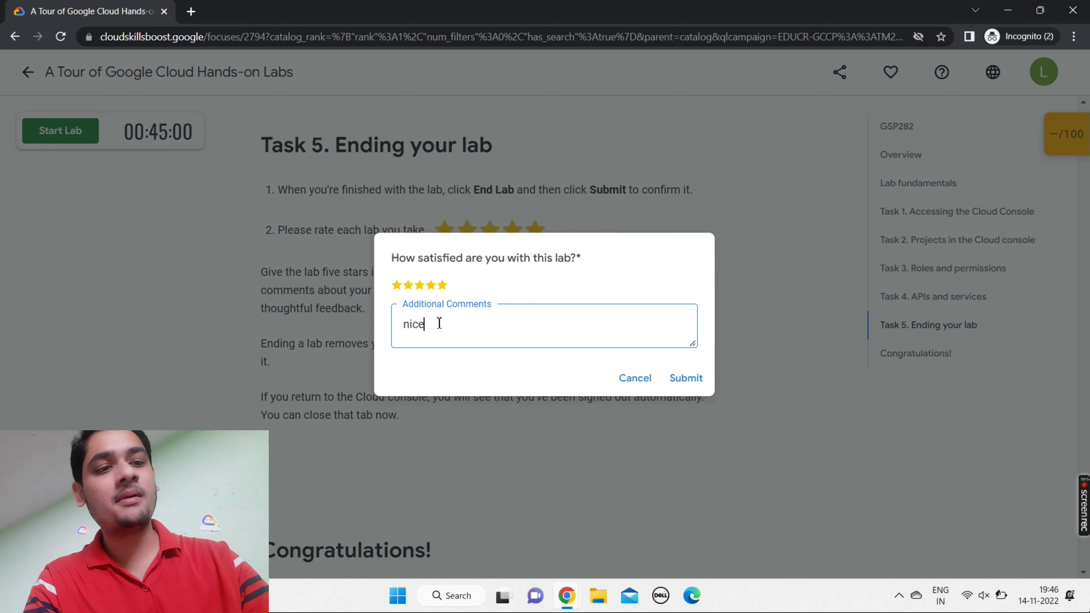
left_click(695, 380)
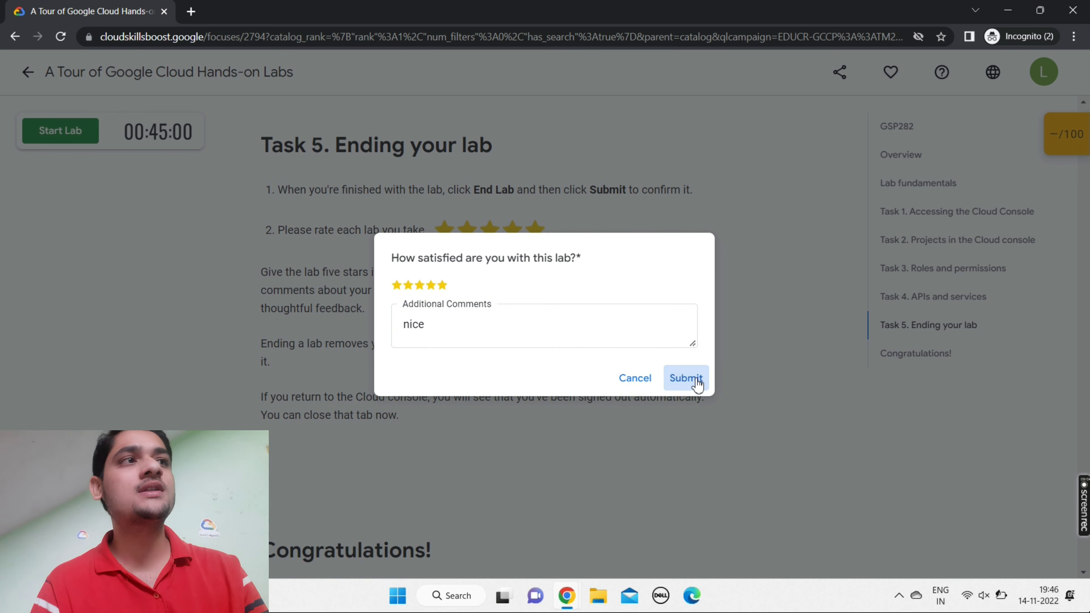
Step: Leave the lab for the catalog and view the subscriptions, credits and payment history in the account settings
left_click(27, 78)
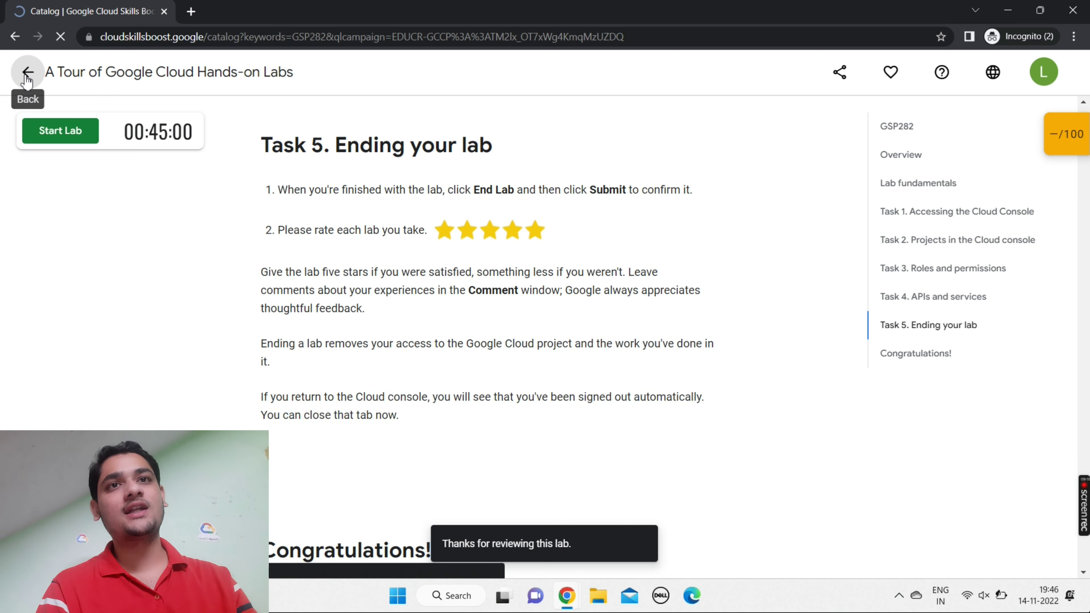
left_click(527, 38)
left_click(526, 38)
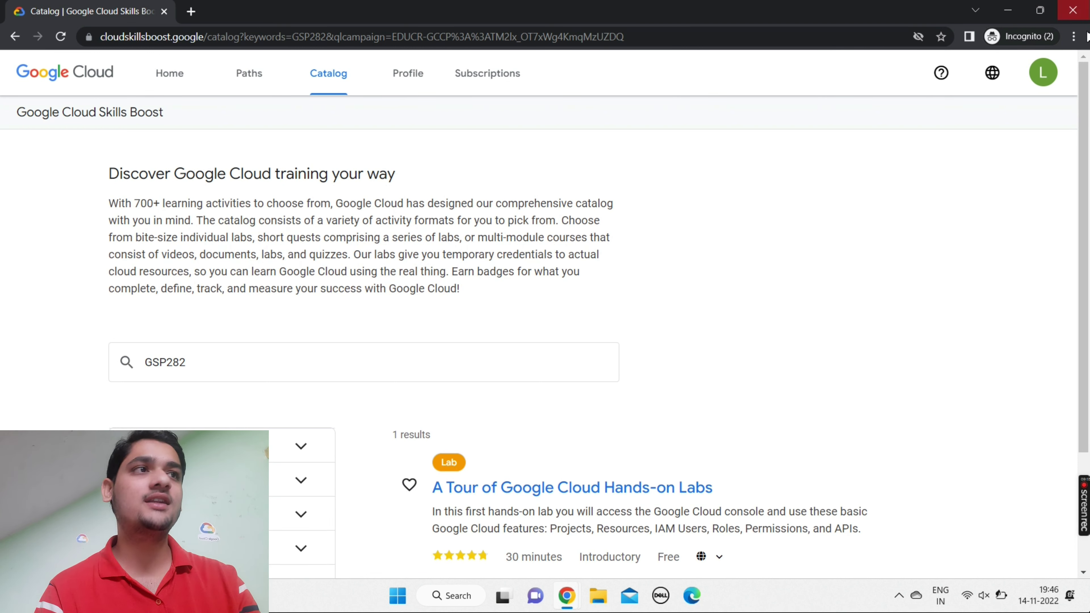
left_click(1053, 73)
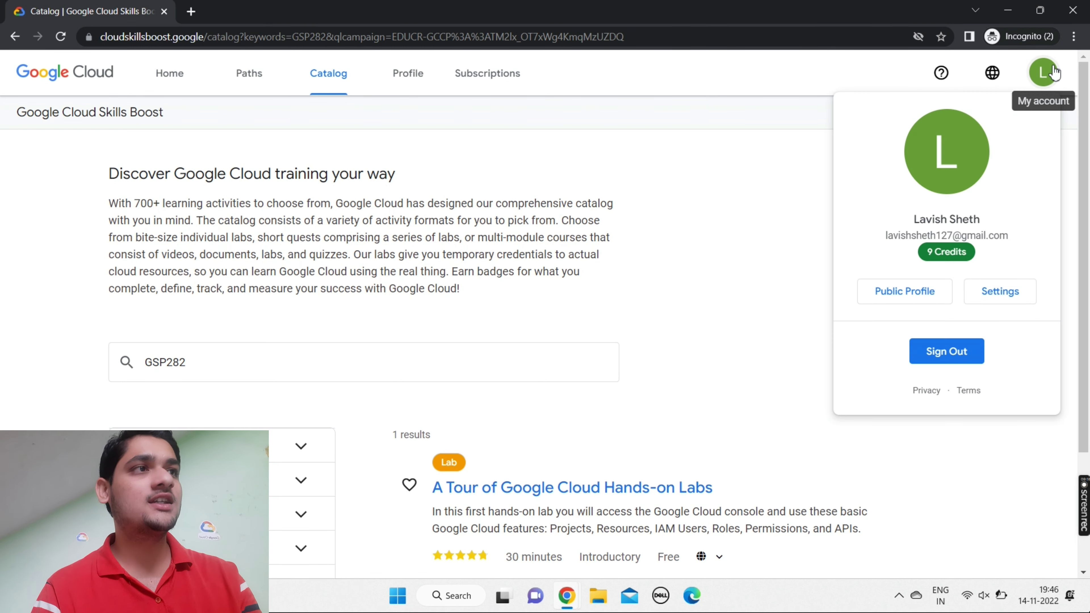
left_click(993, 296)
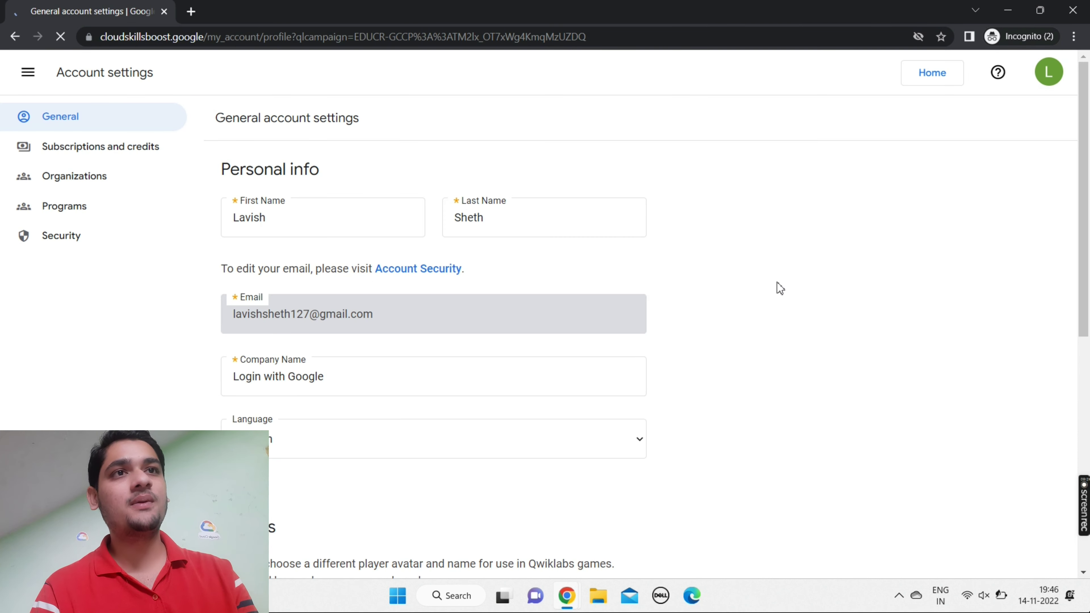
left_click(105, 149)
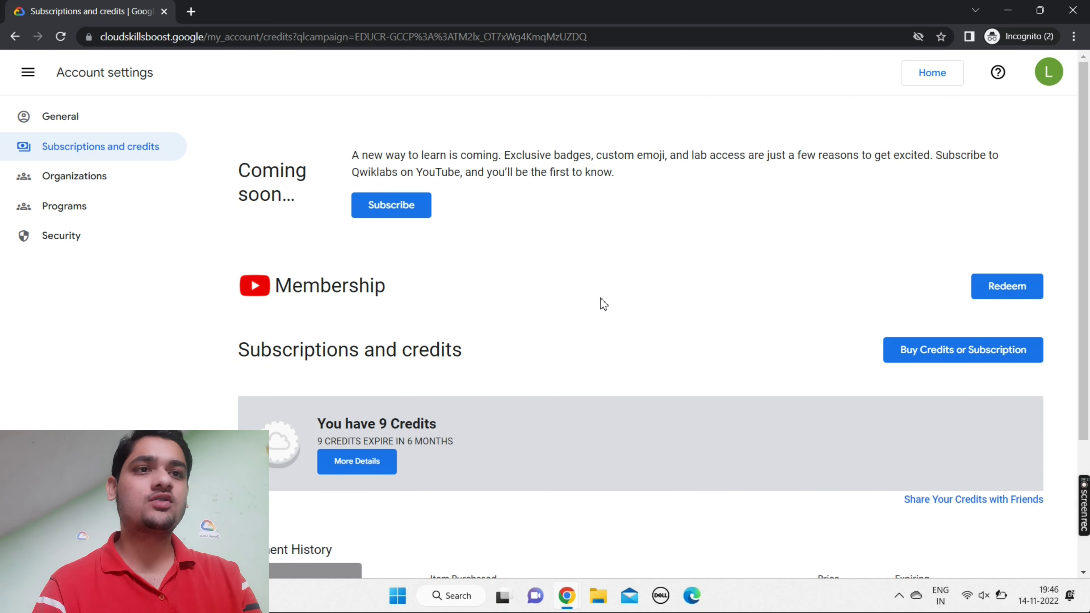
scroll(603, 304, "down", 4)
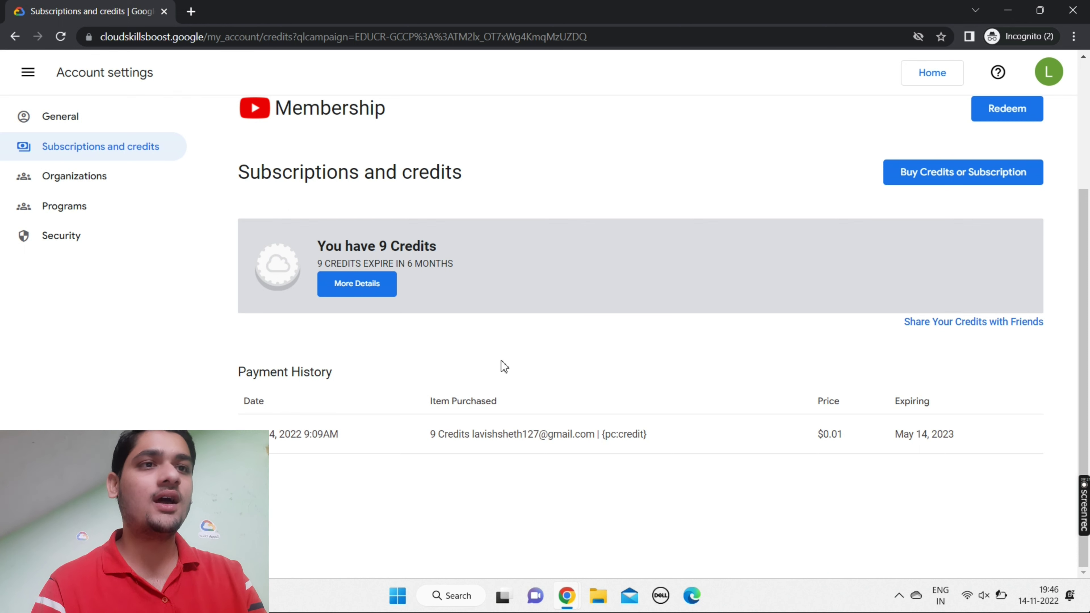
Step: Reload the Subscriptions and credits page and check the account's subscription status there and in the profile summary
left_click(460, 38)
key("Return")
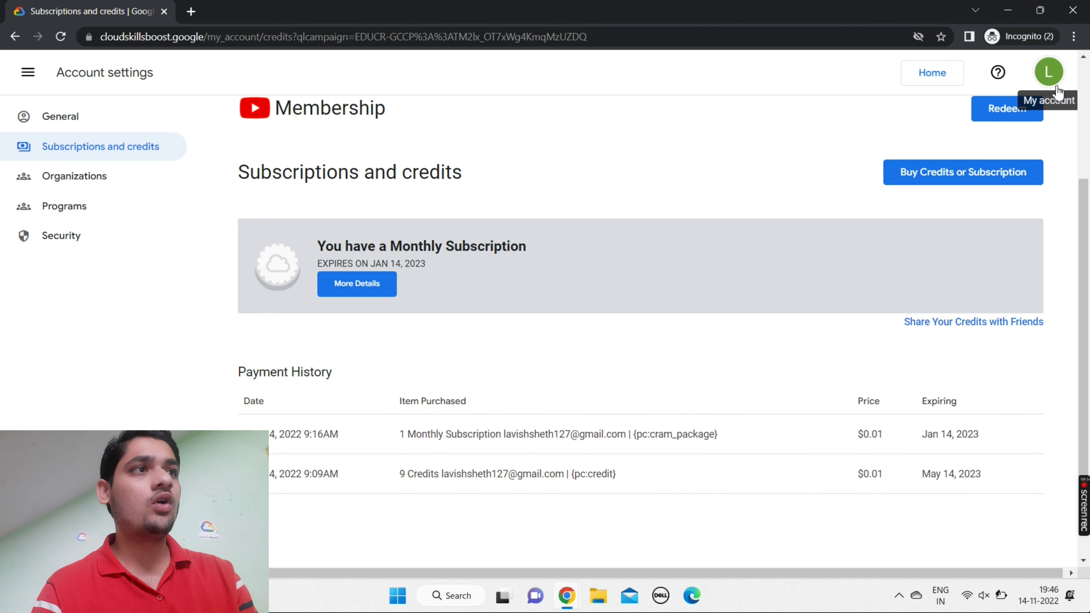
left_click(1047, 72)
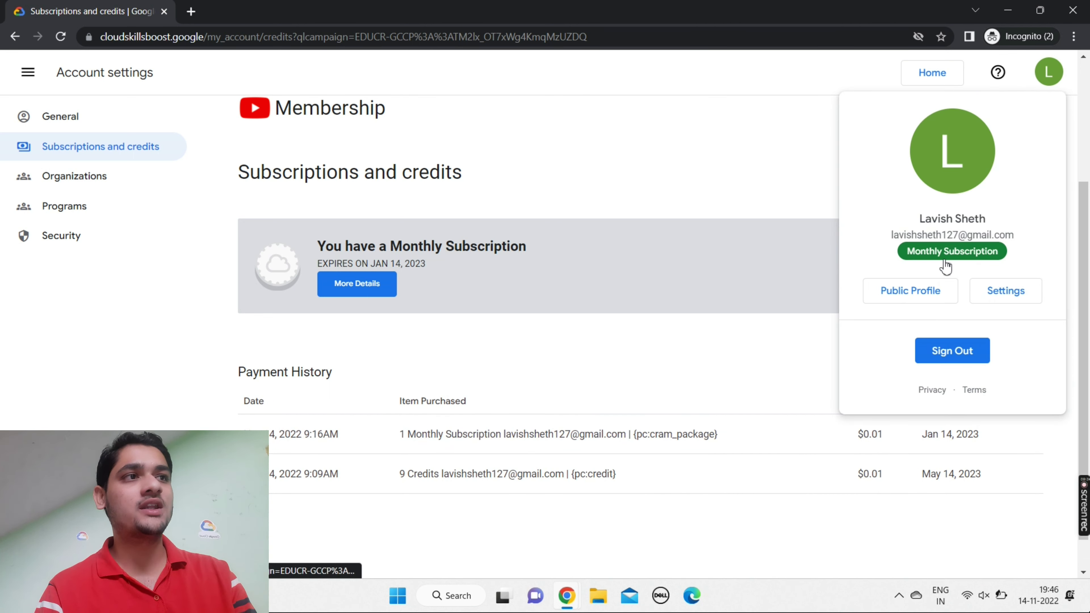